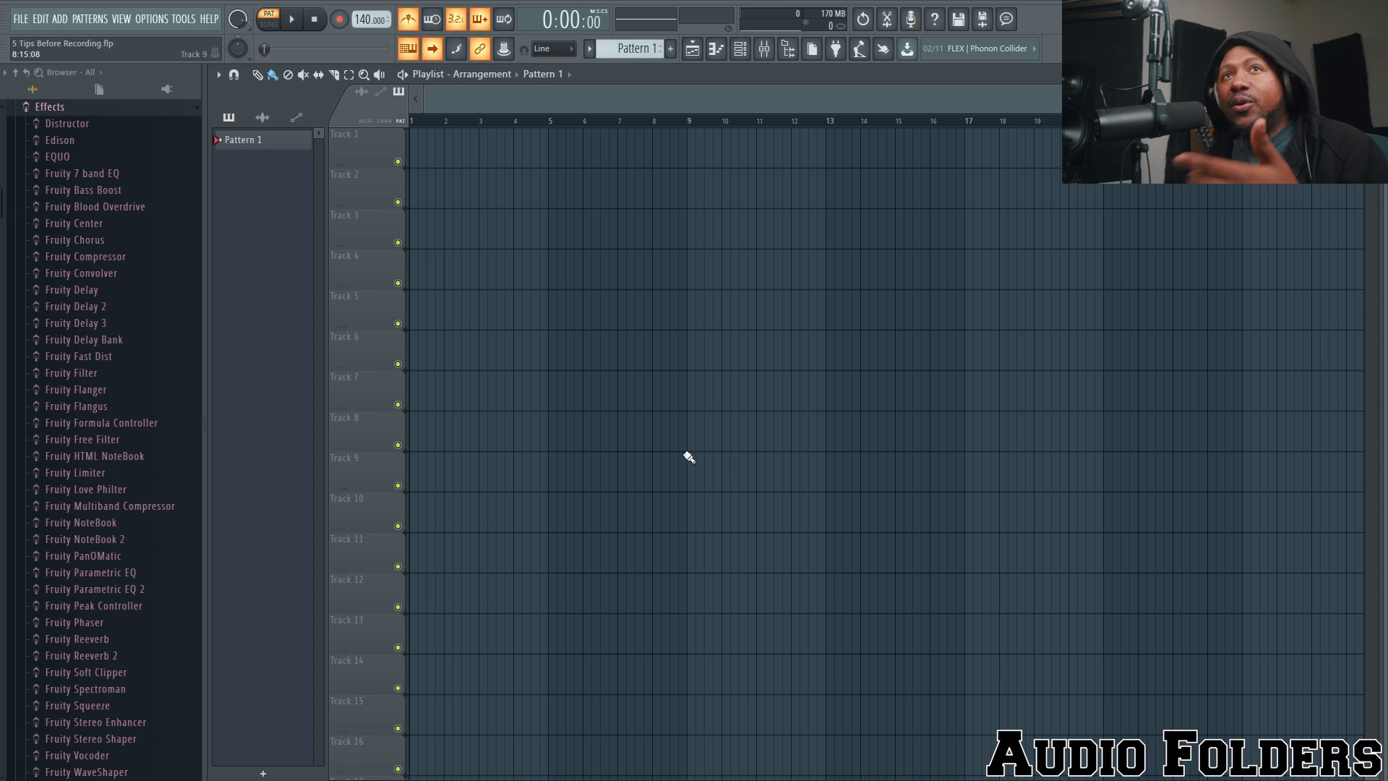
Assign the project's data folder with the Auto option in the project settings, leaving the manual folder choice cancelled, and close the settings.
left_click(152, 22)
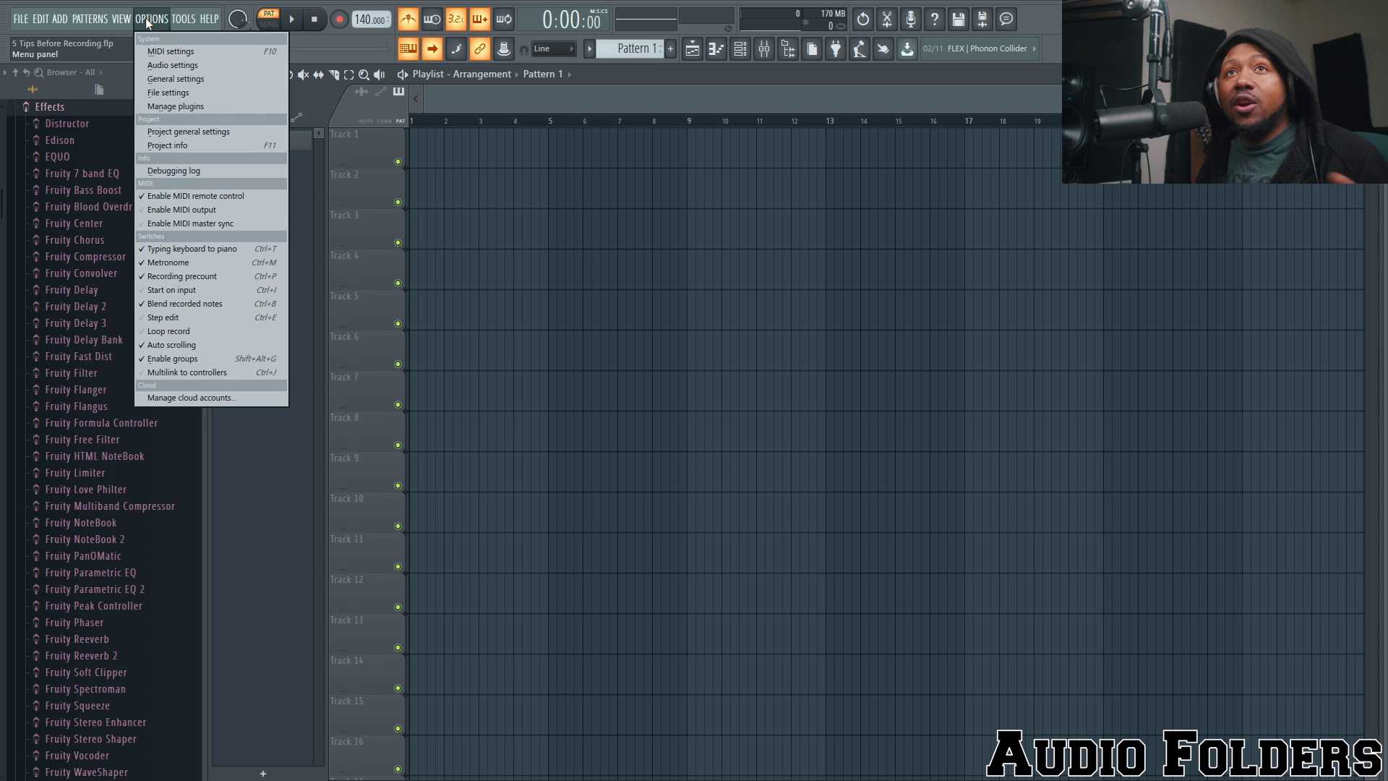
left_click(173, 92)
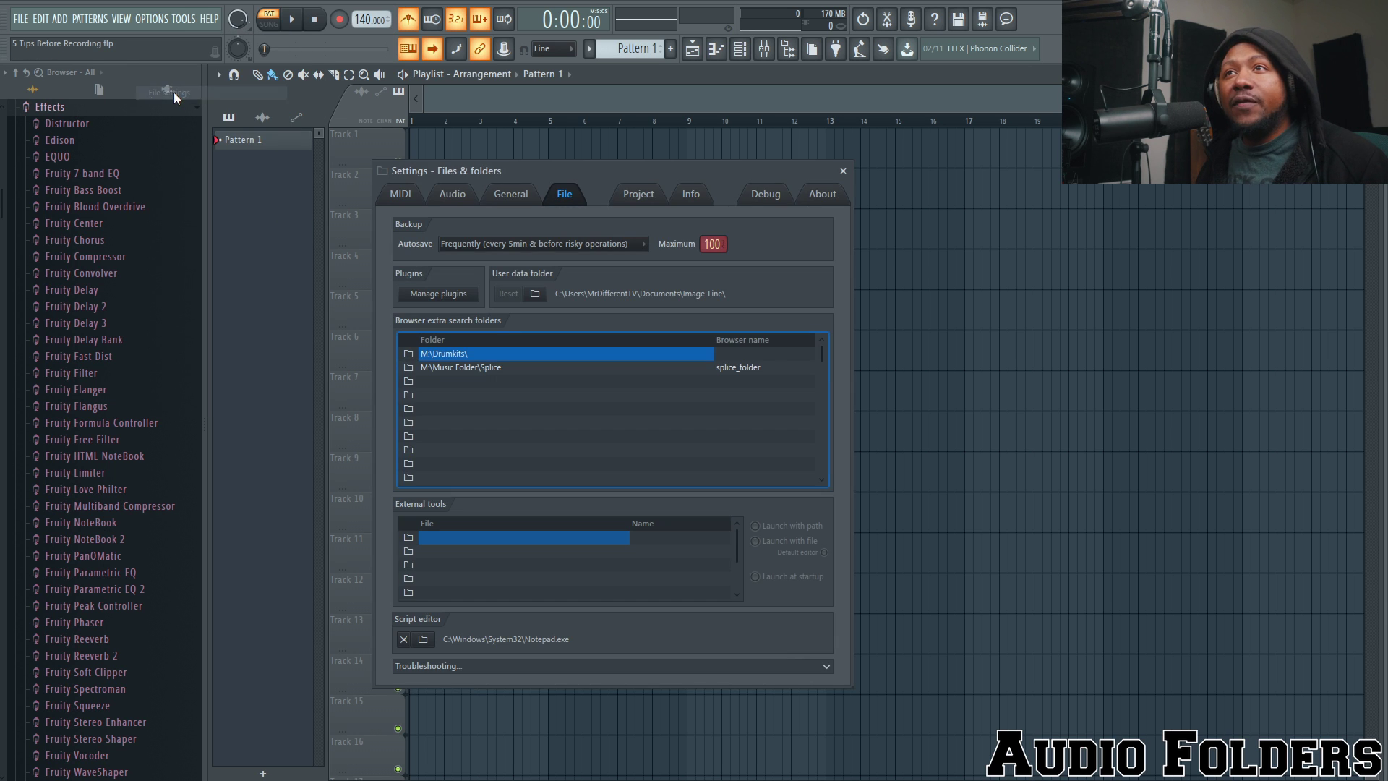
left_click(636, 193)
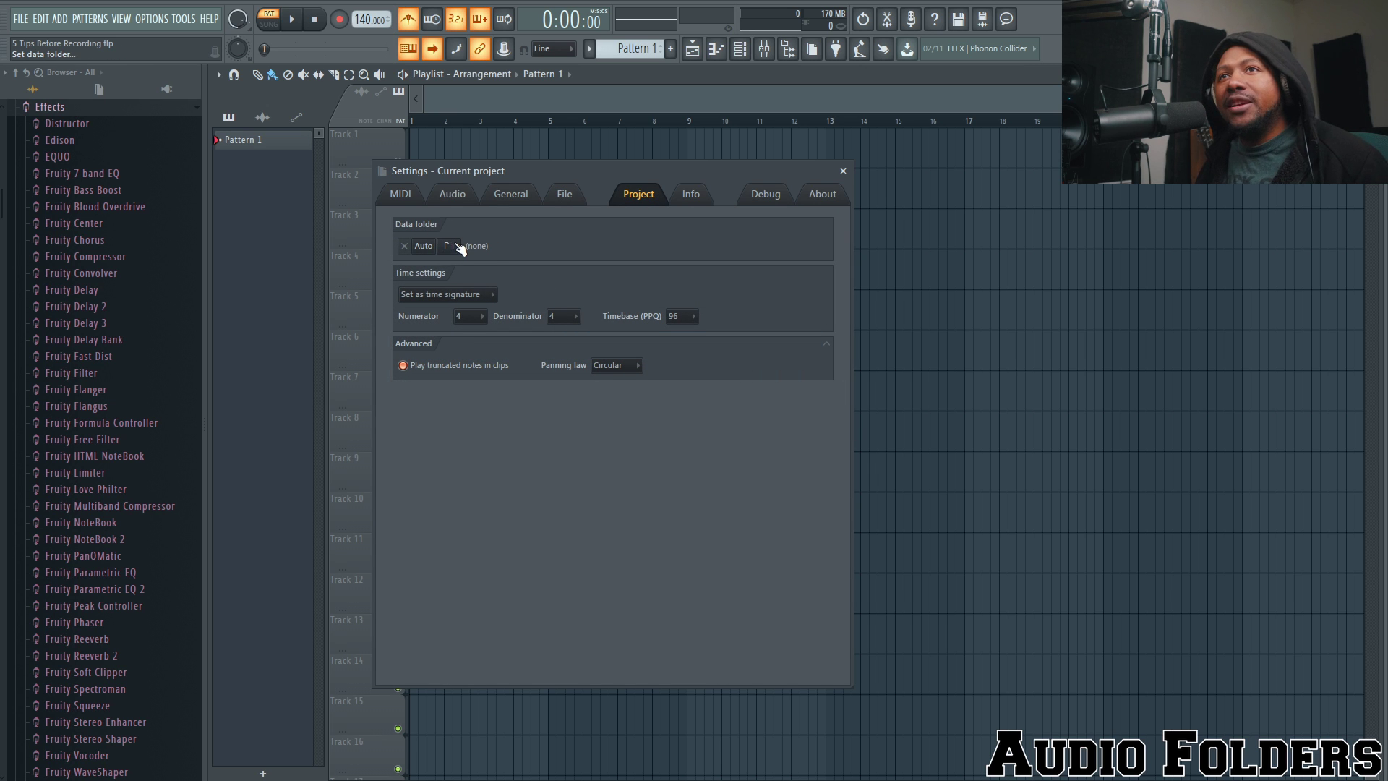
left_click(455, 246)
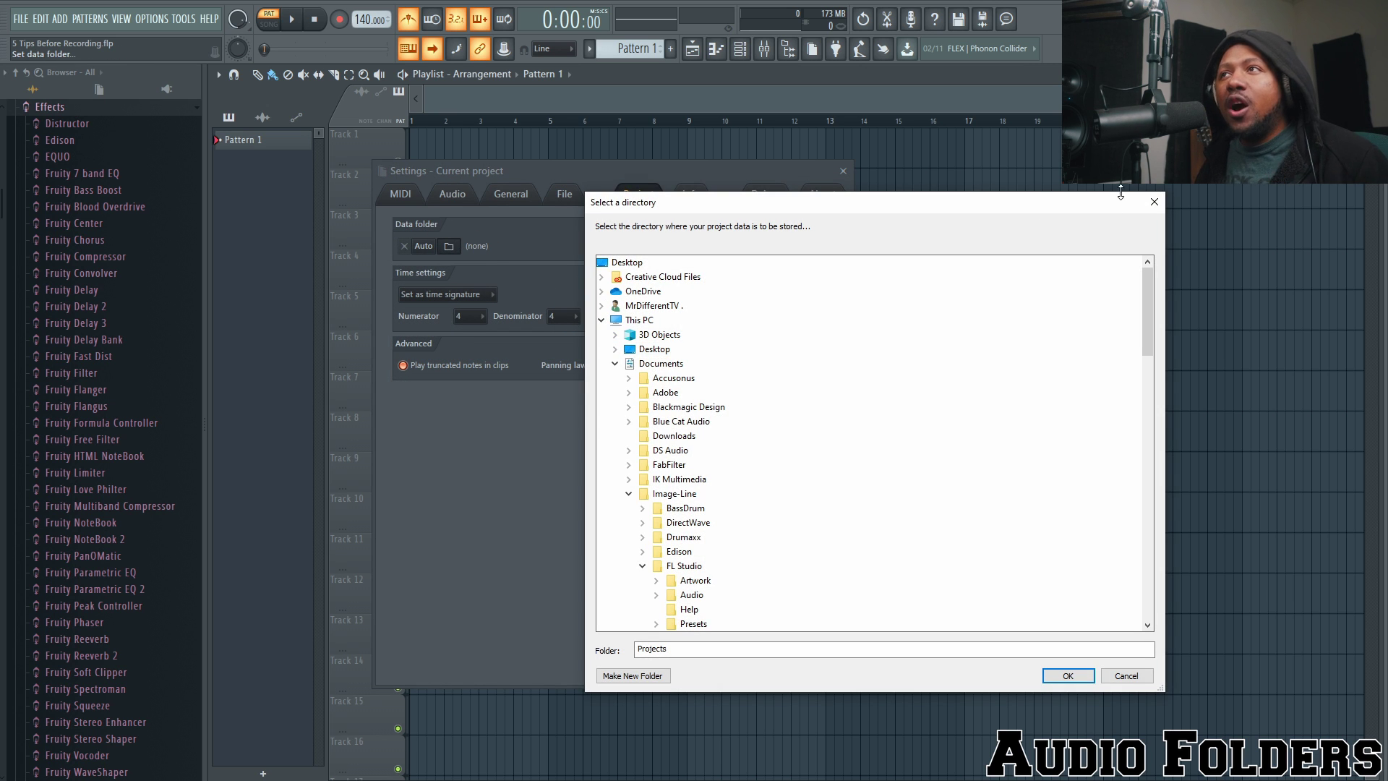
left_click(1154, 201)
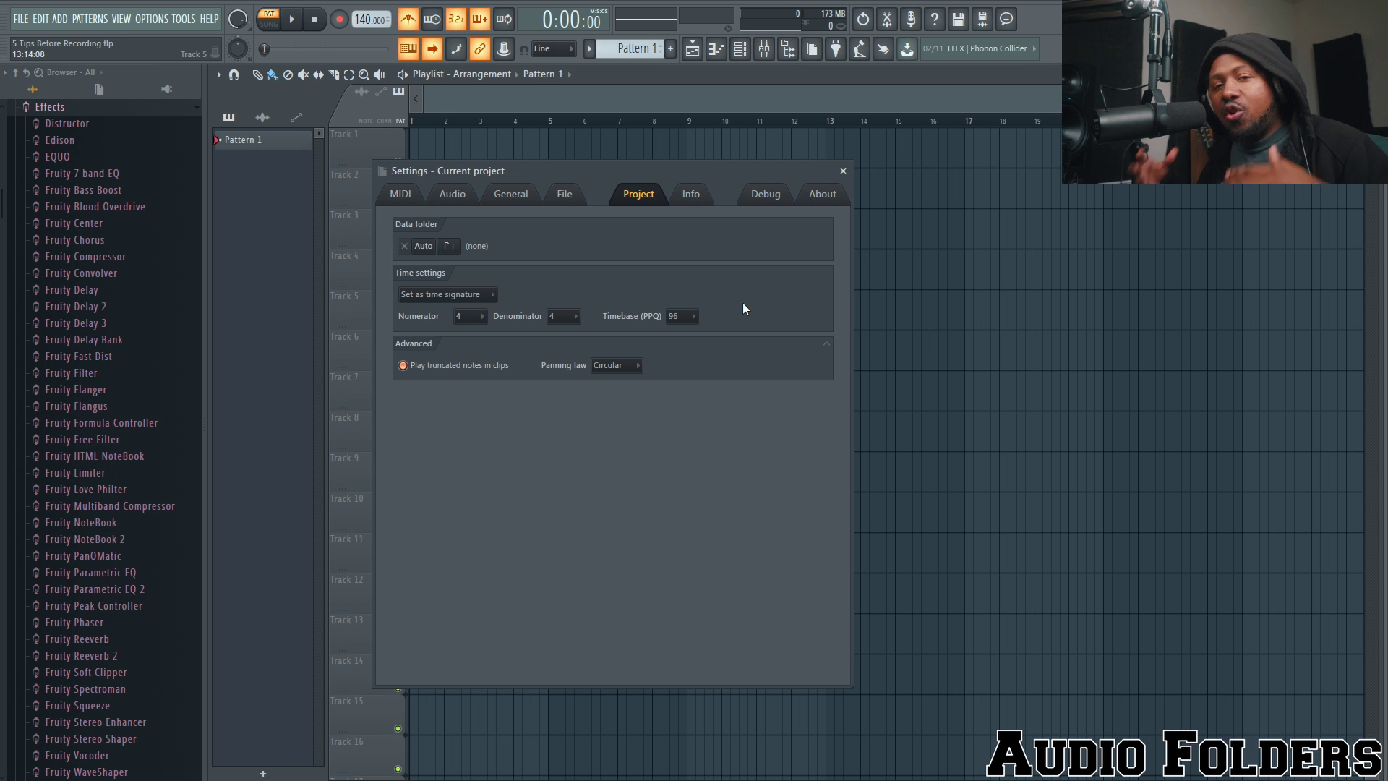
left_click(425, 248)
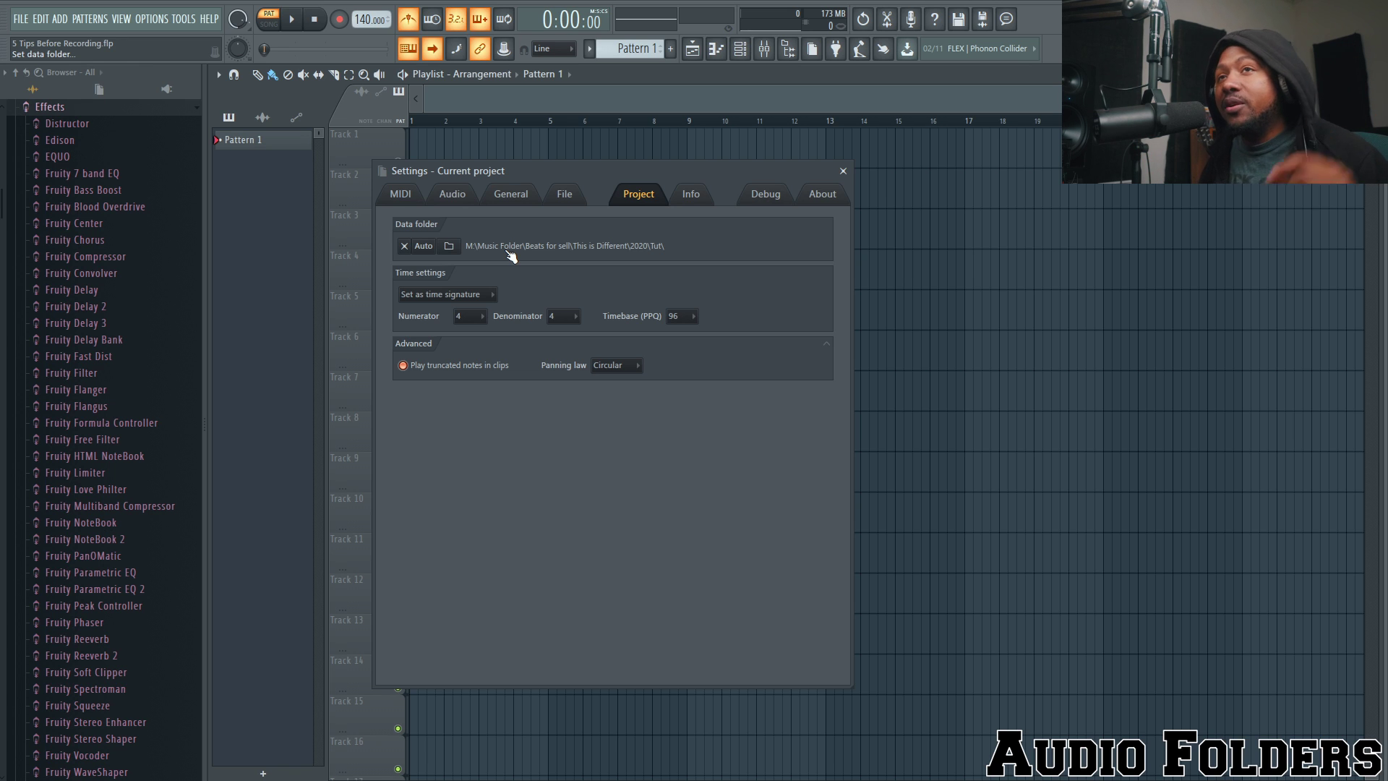
key("Escape")
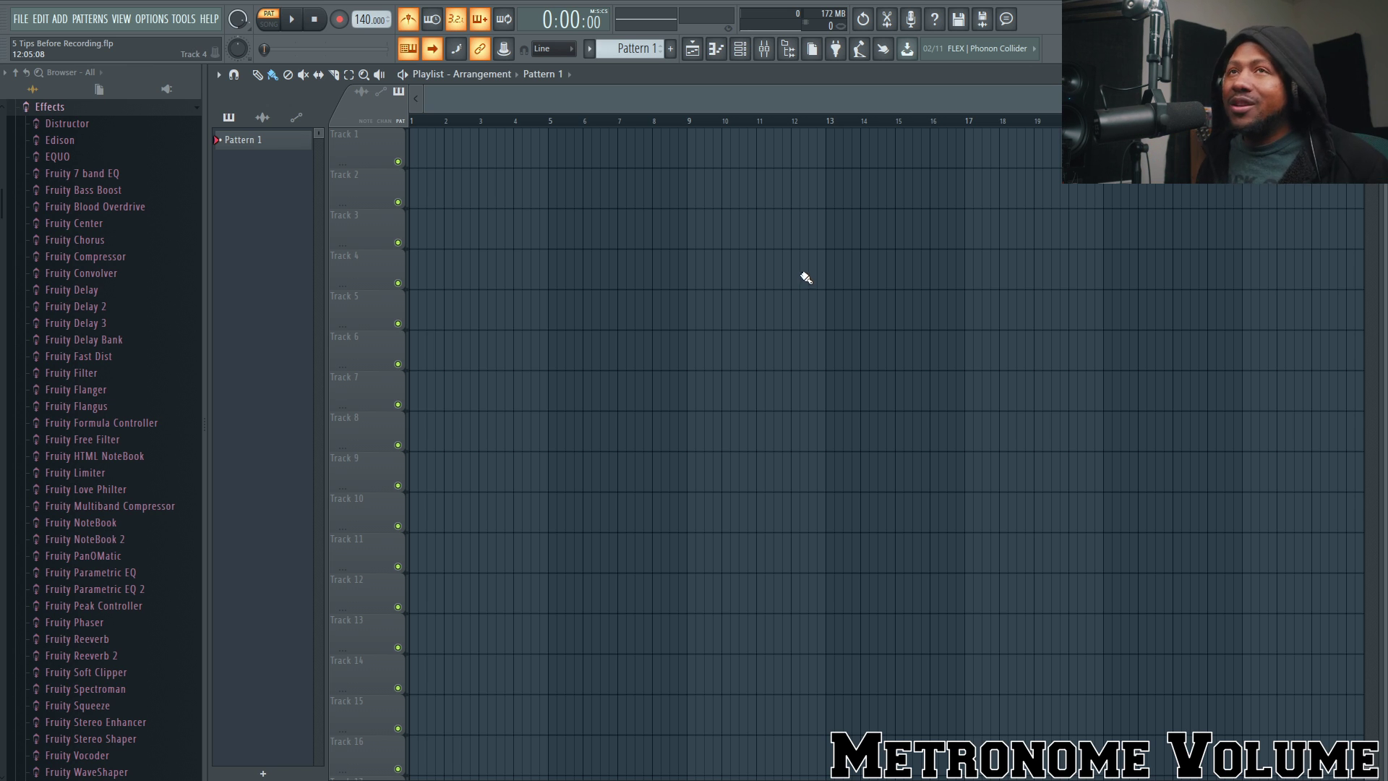
Set the preview mixer track to 8 in the audio settings so the metronome is routed there.
left_click(151, 21)
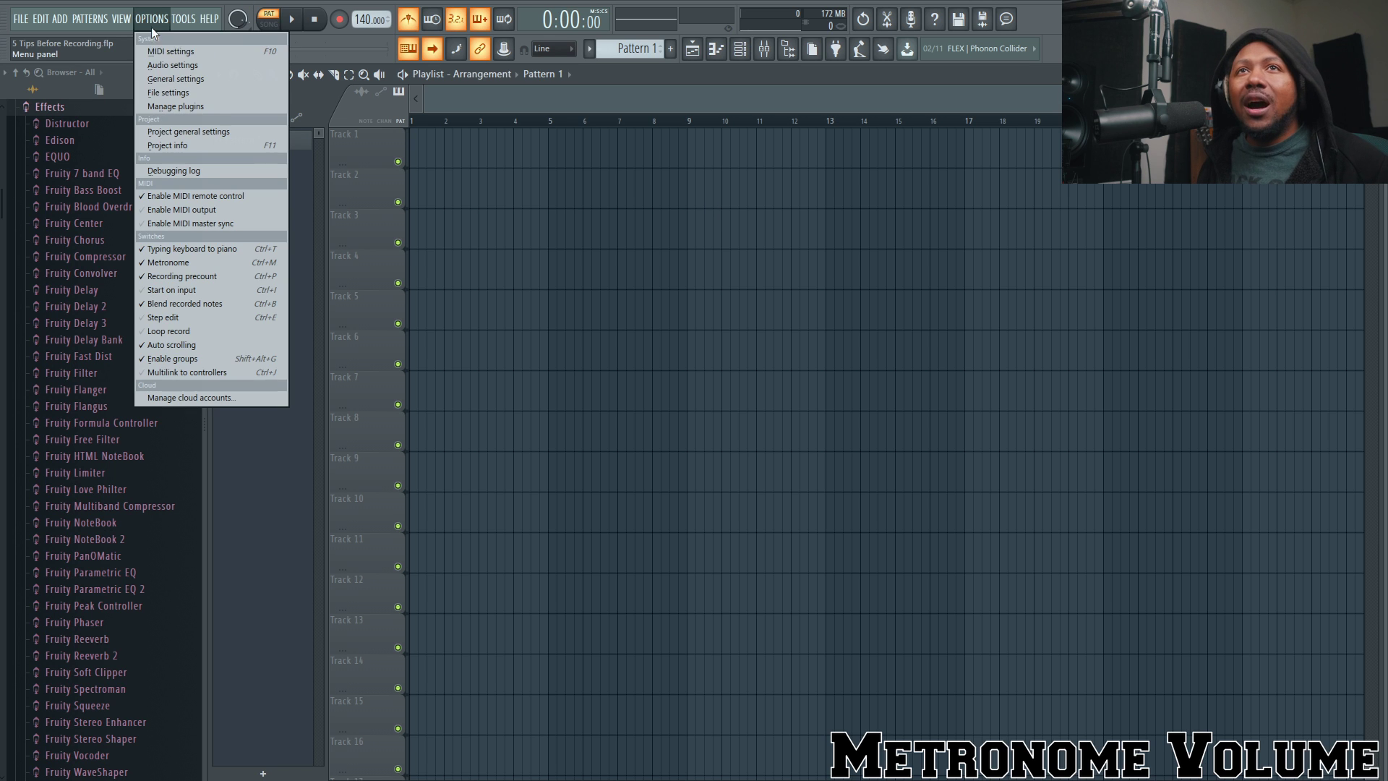
left_click(171, 64)
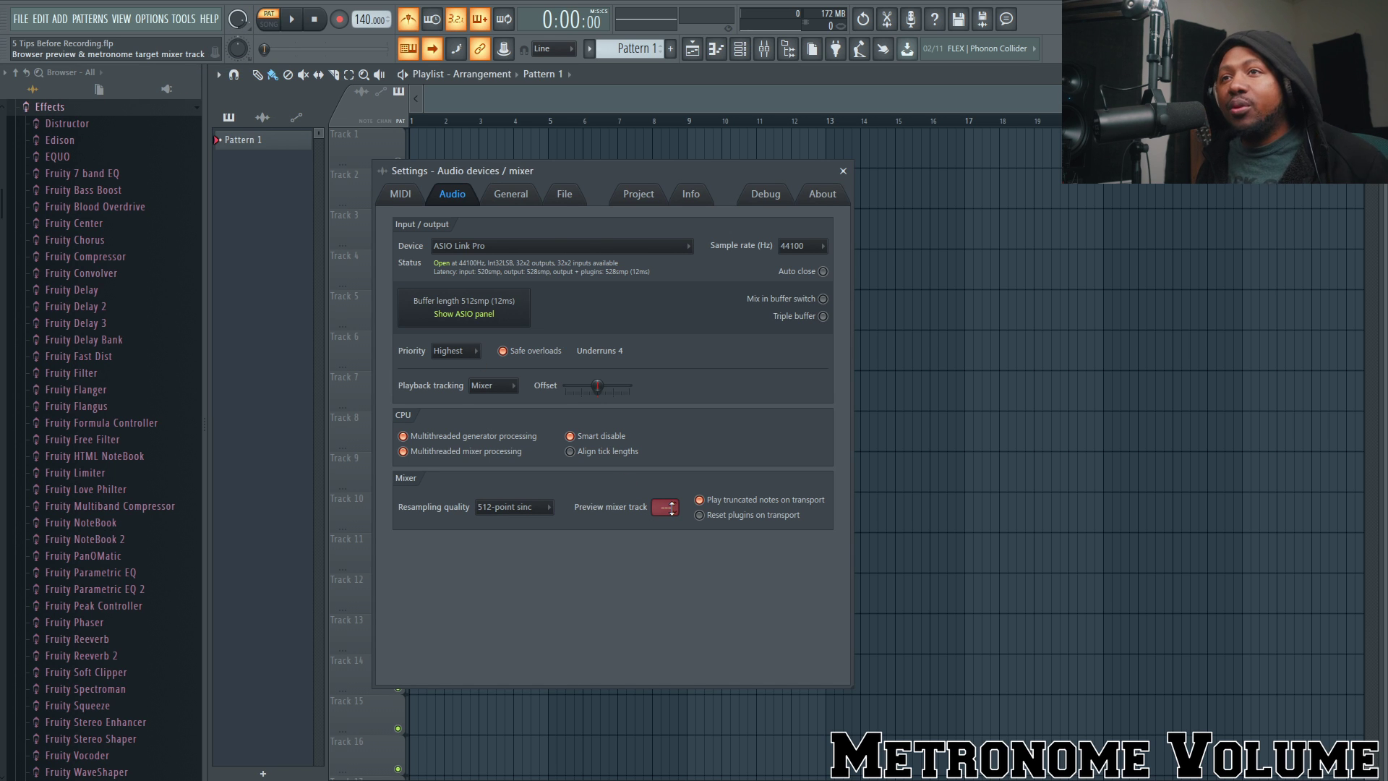
scroll(671, 508, "up", 4)
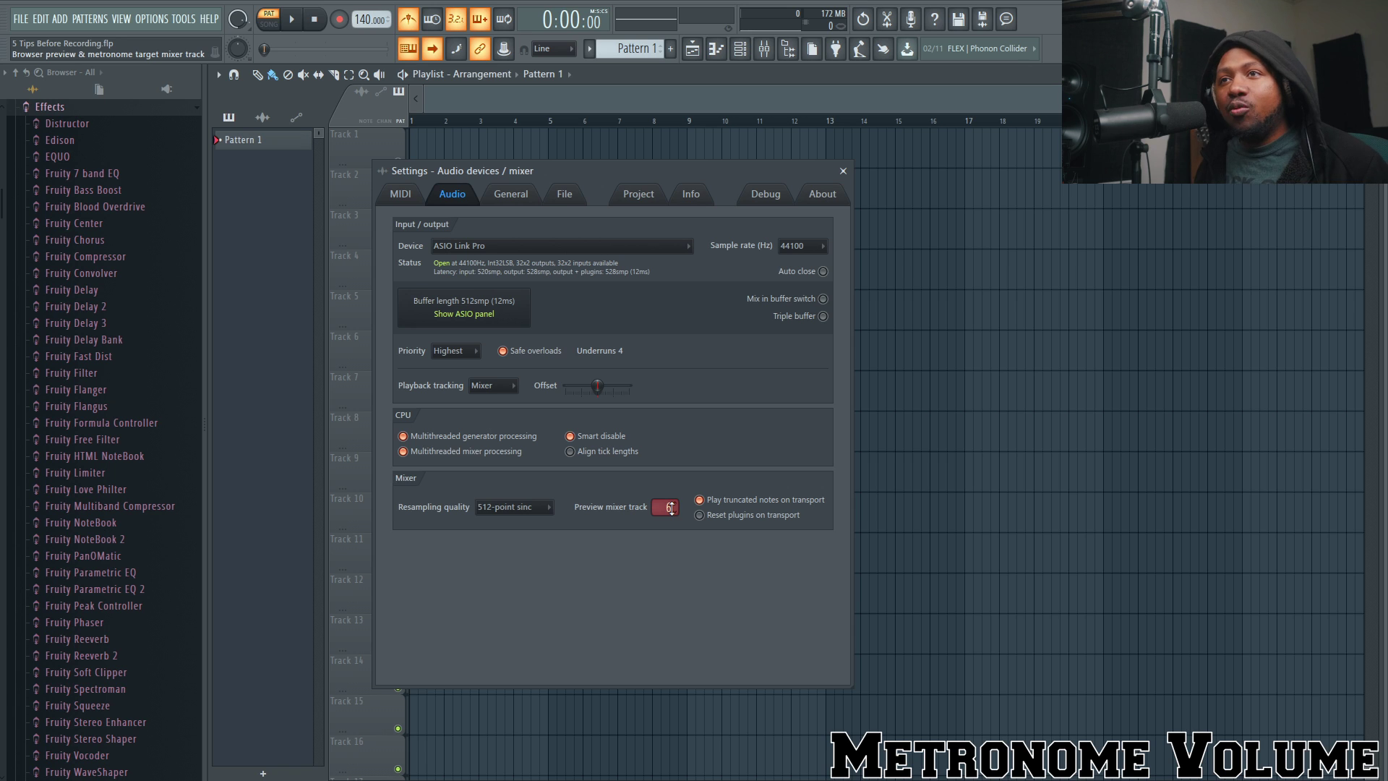
scroll(672, 509, "up", 1)
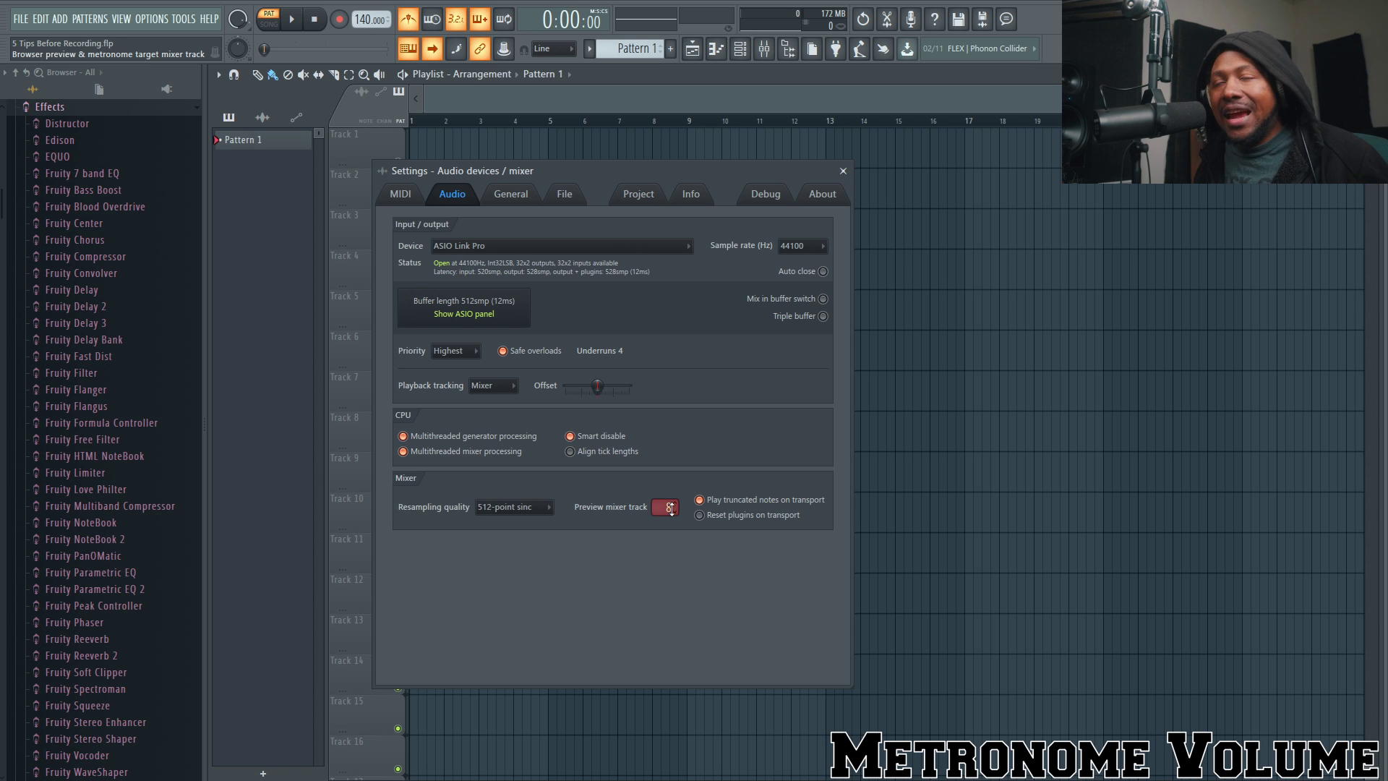
scroll(672, 508, "up", 1)
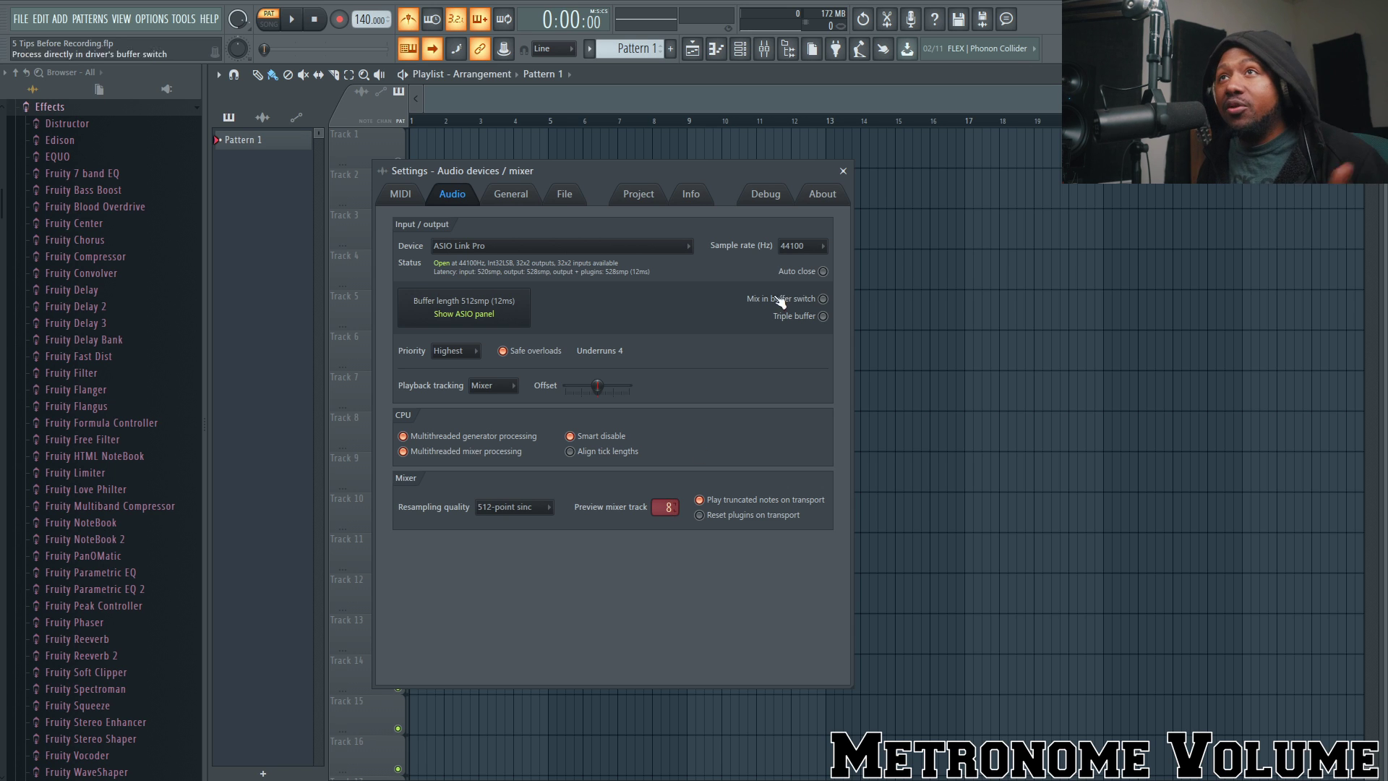
Show the mixer, close the settings, and dock mixer track Insert 8 to the Left group.
left_click(763, 49)
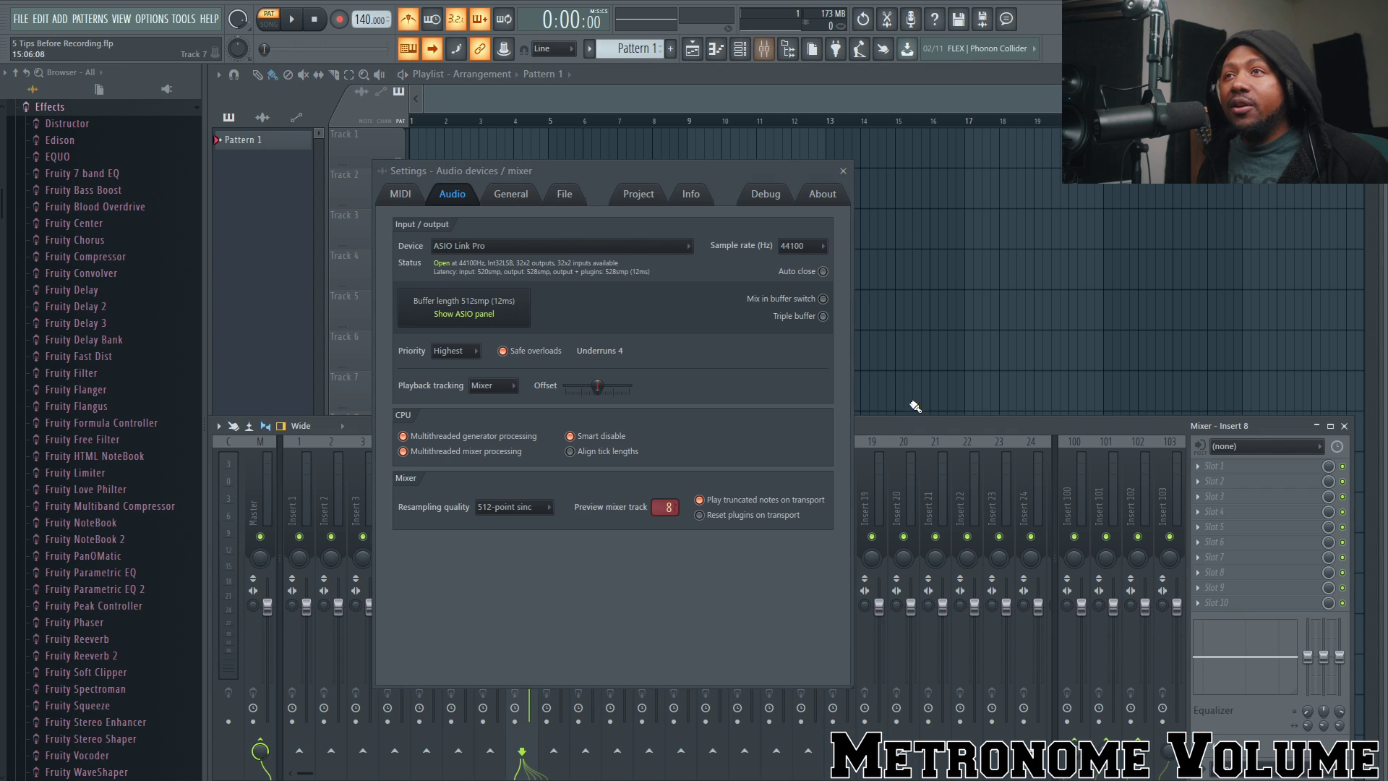
left_click(843, 170)
right_click(528, 499)
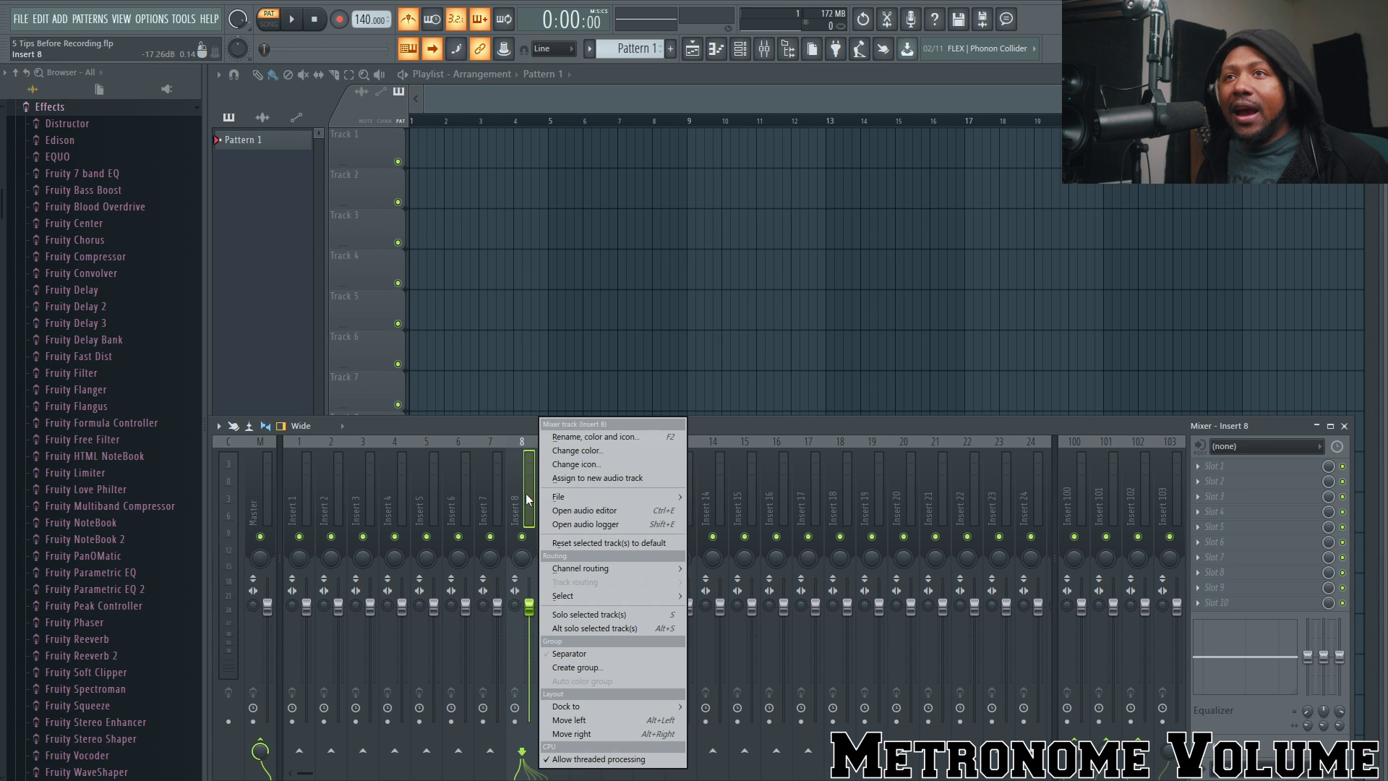
mouse_move(596, 709)
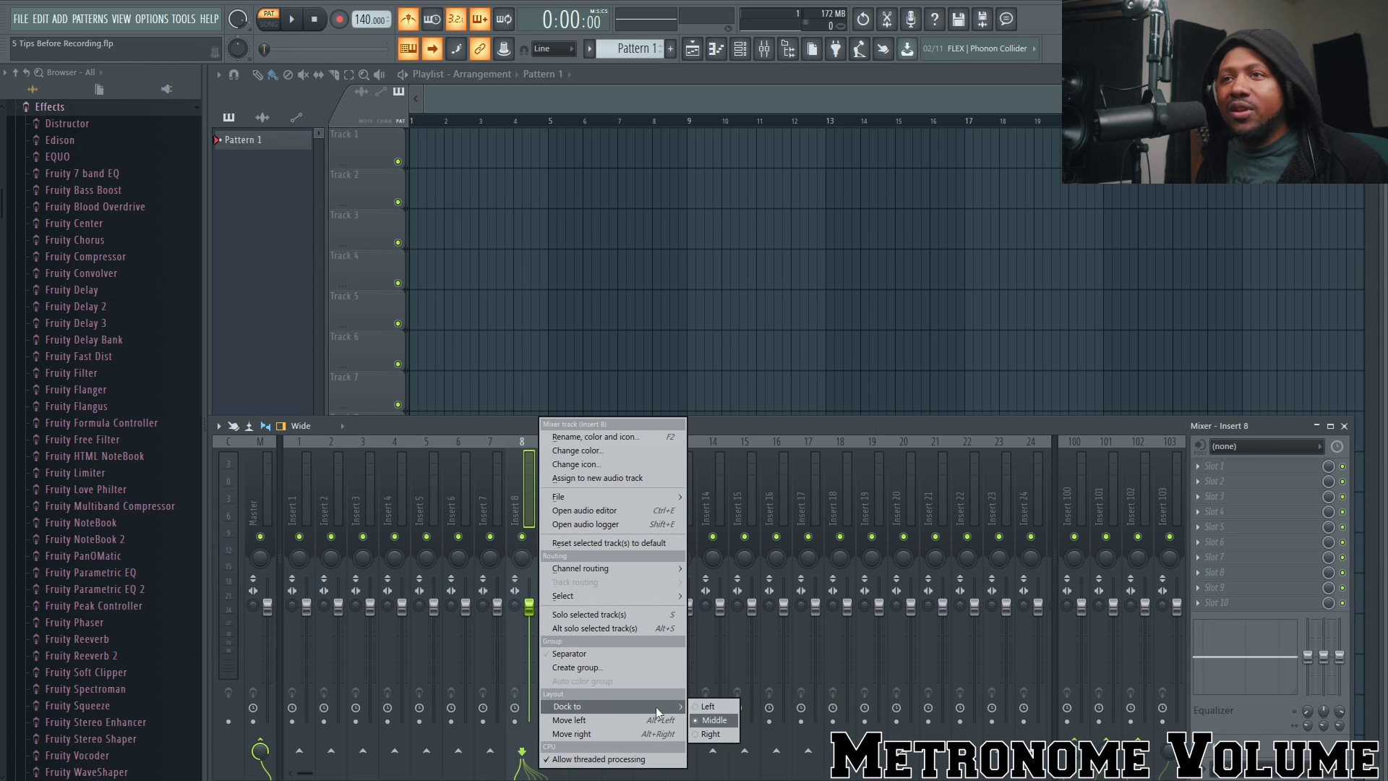
left_click(697, 706)
Rename the docked mixer track Insert 8 as "Met".
right_click(280, 507)
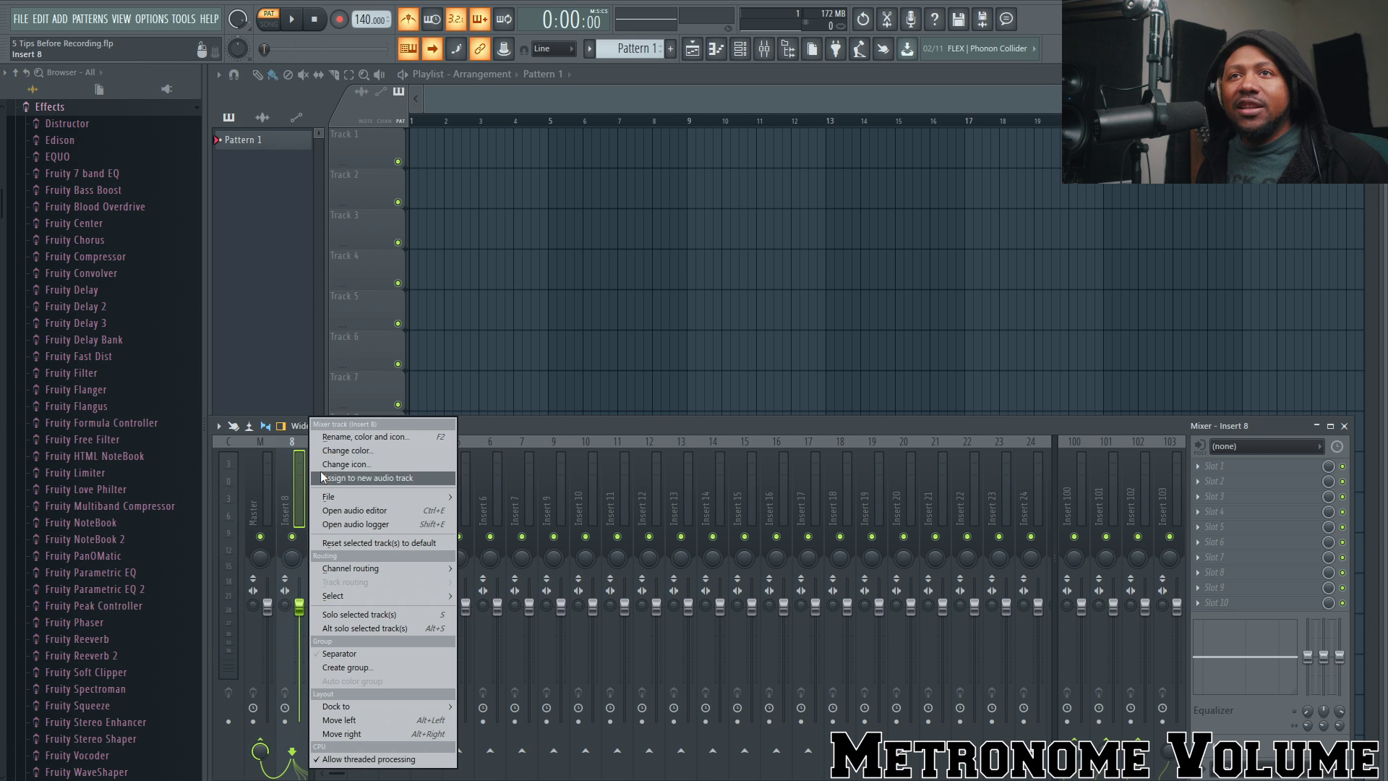
left_click(383, 435)
type("Met")
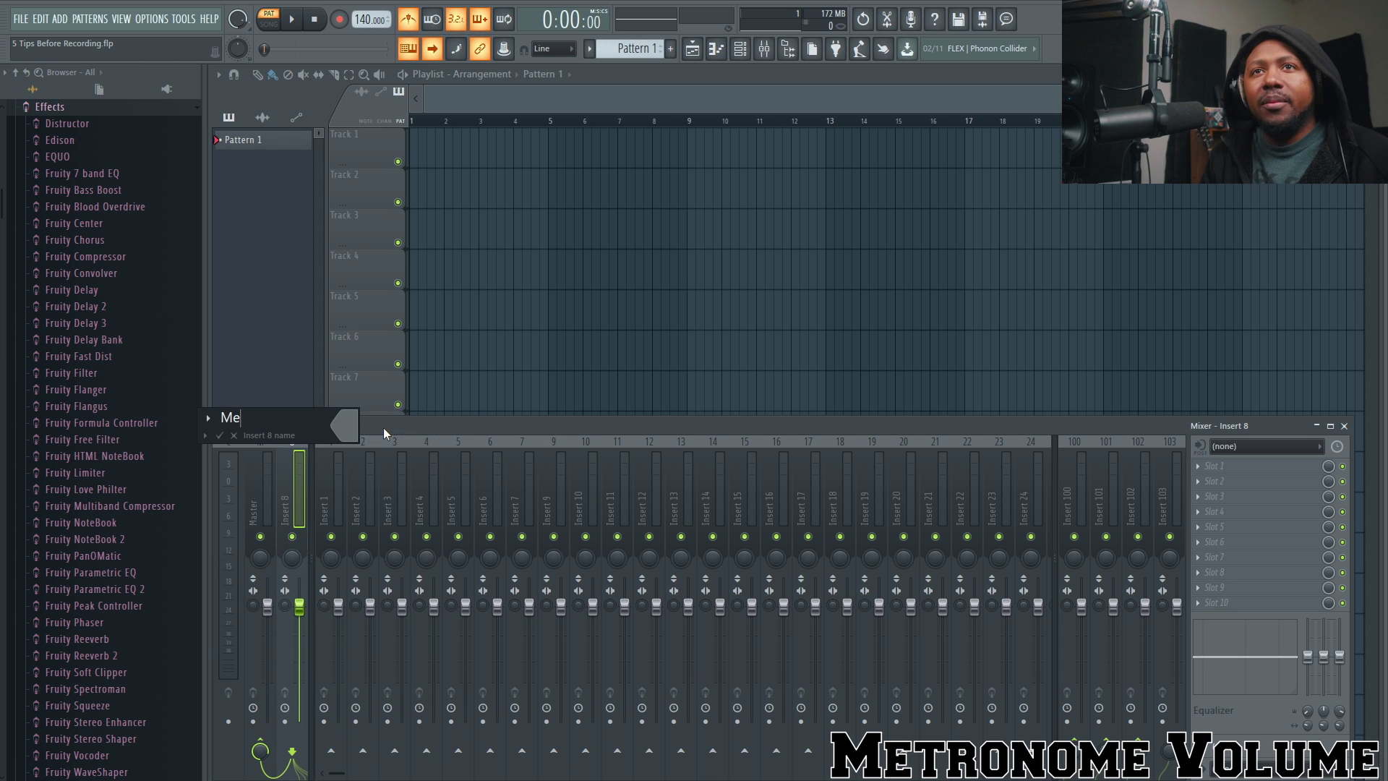
key("Return")
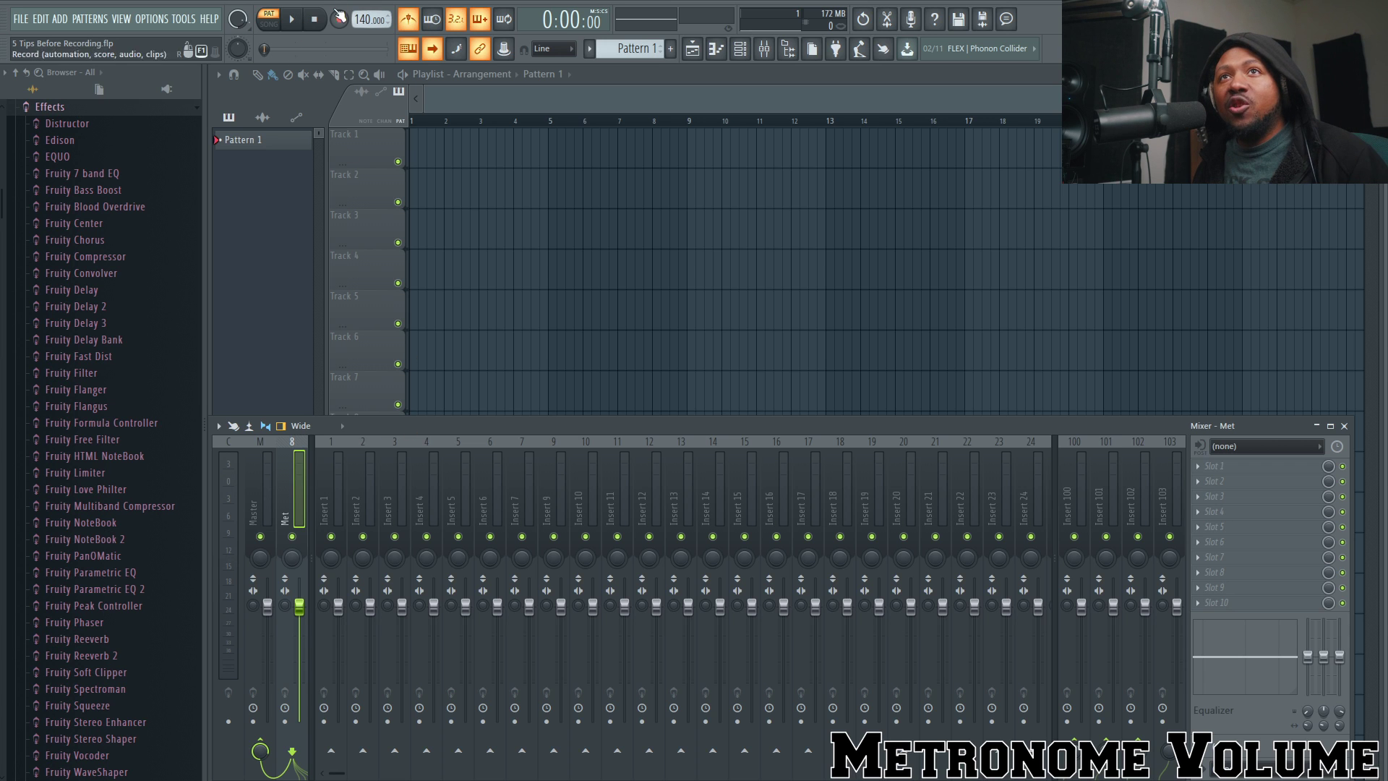
Lower the Met track's volume fader while the metronome plays, and stop playback.
key("space")
left_click_drag(299, 606, 300, 655)
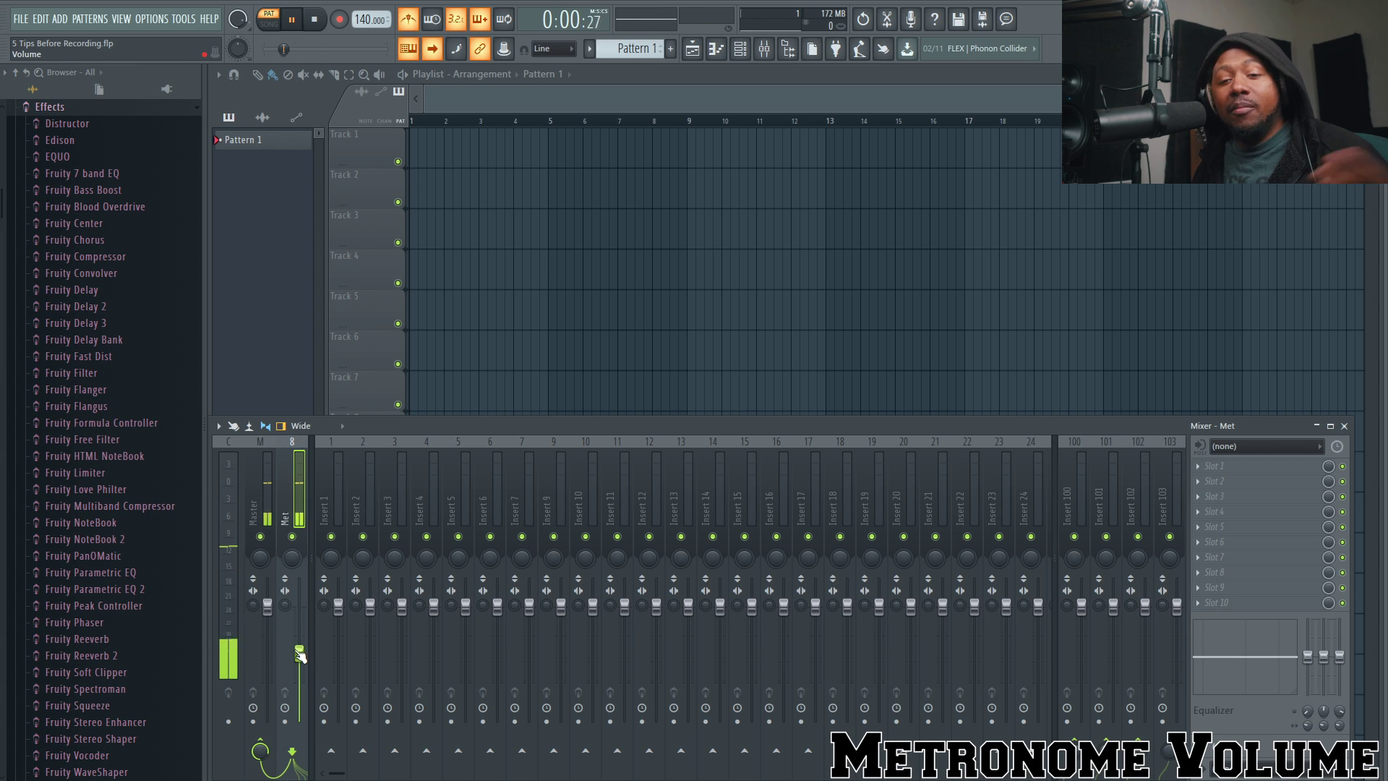
key("space")
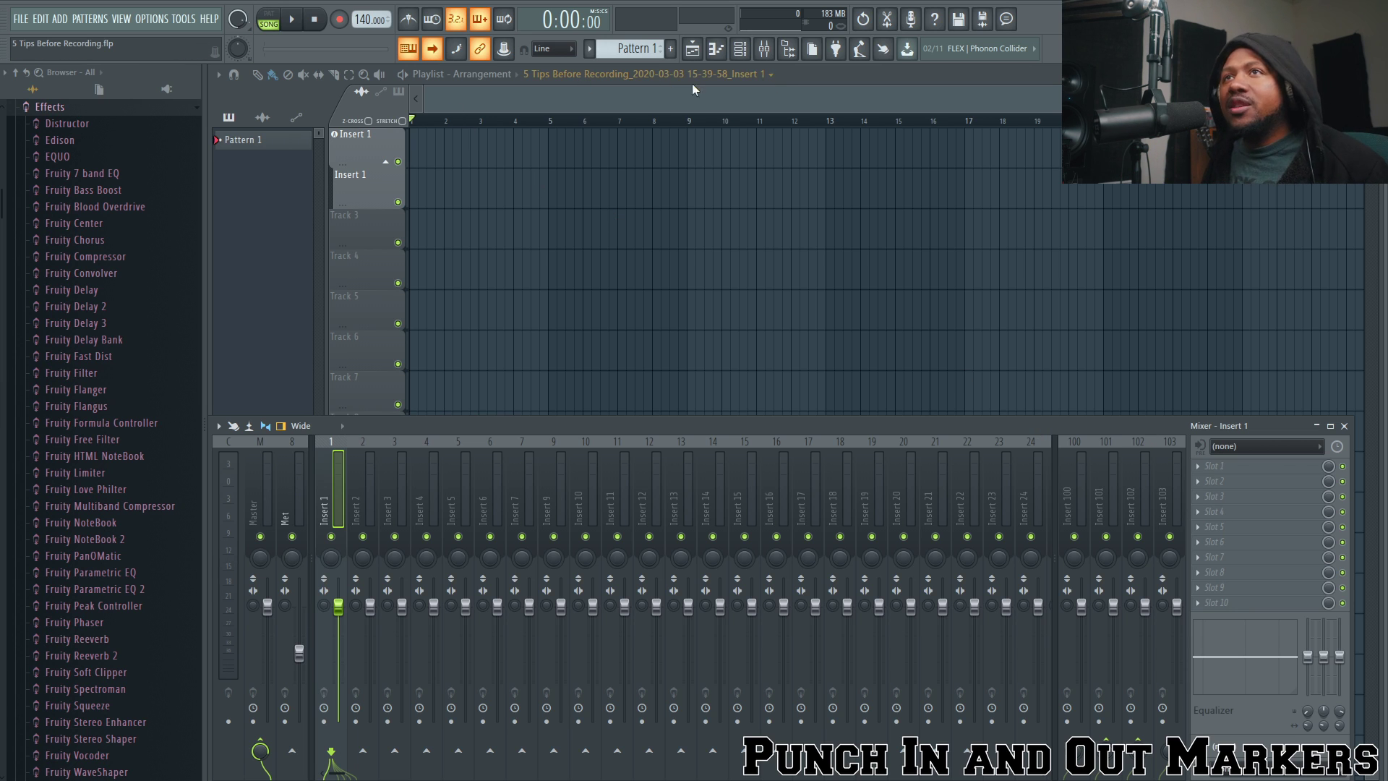
Hide the mixer, add a playlist time marker named "Punch in" and move it to bar 4.
key("F9")
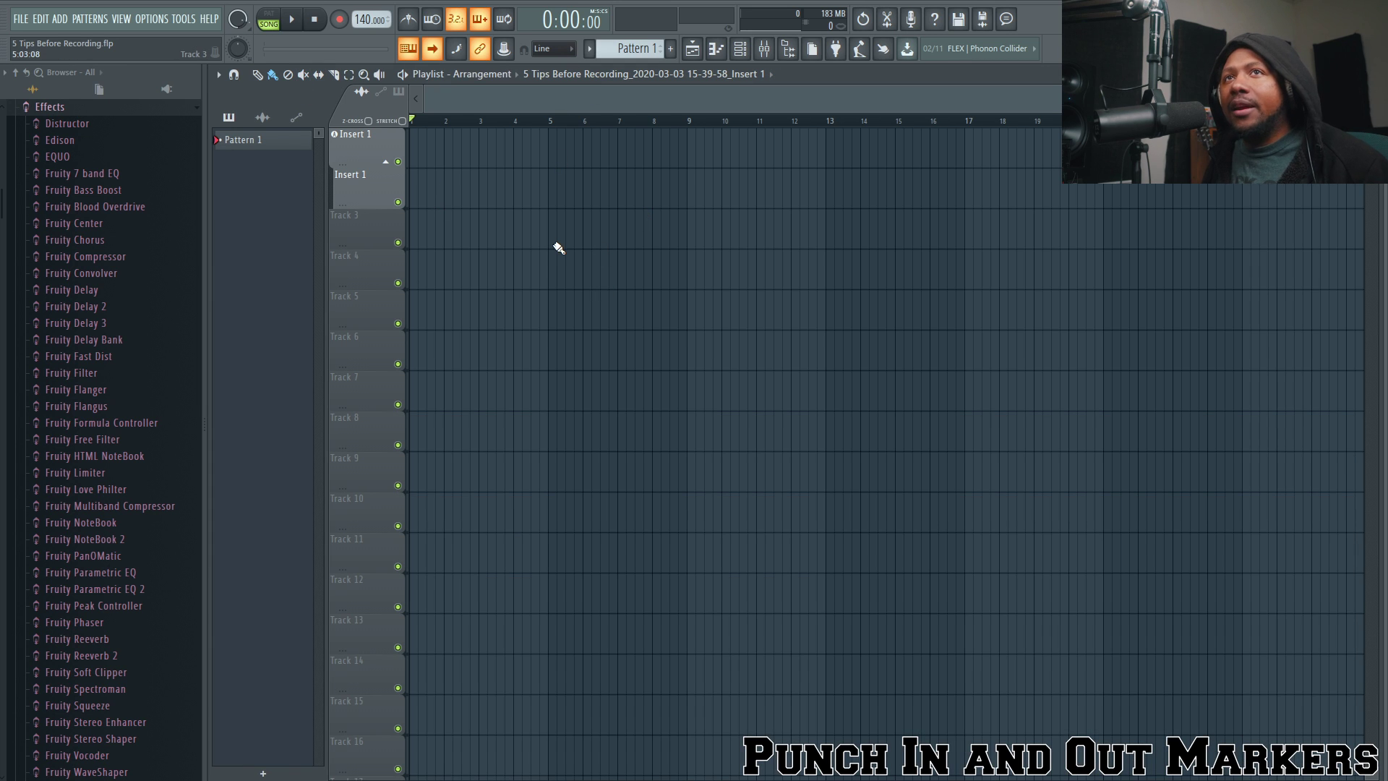
left_click(217, 75)
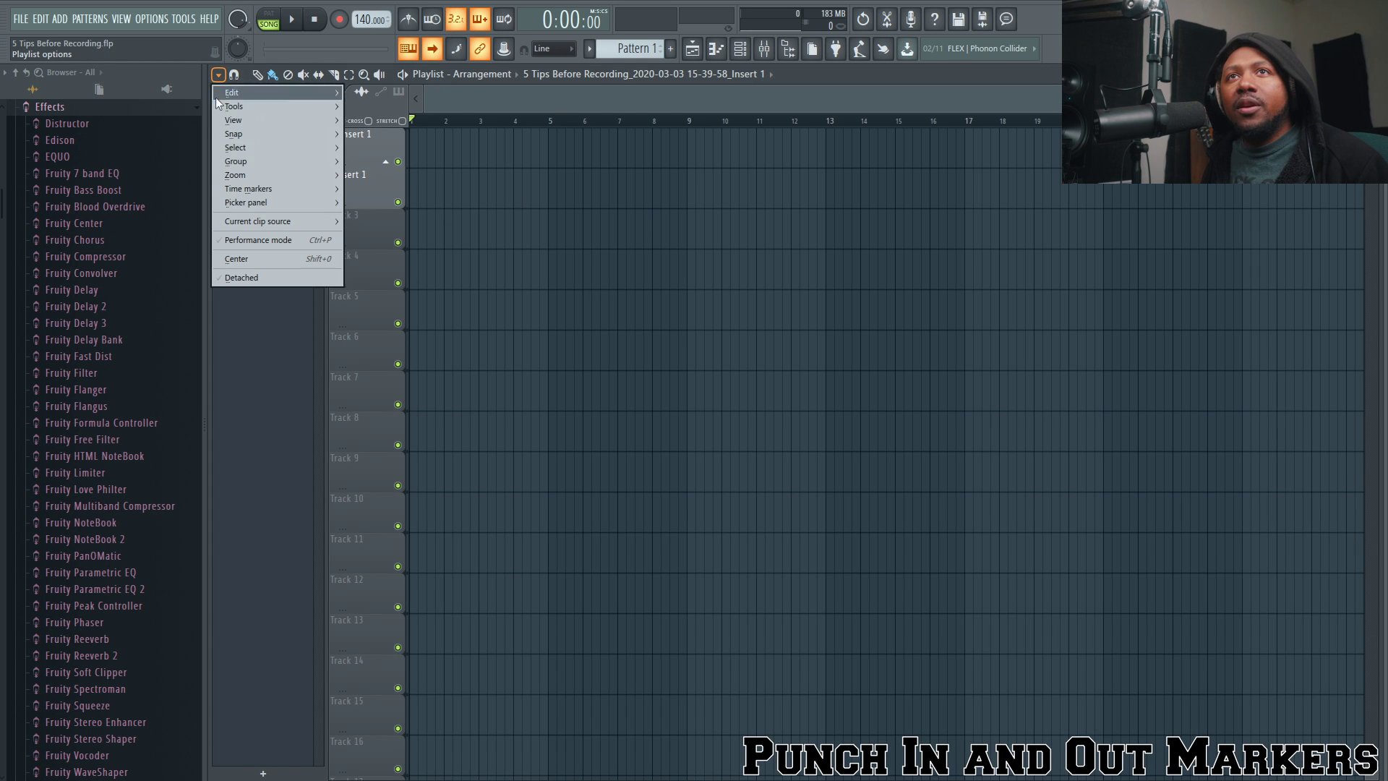
mouse_move(266, 189)
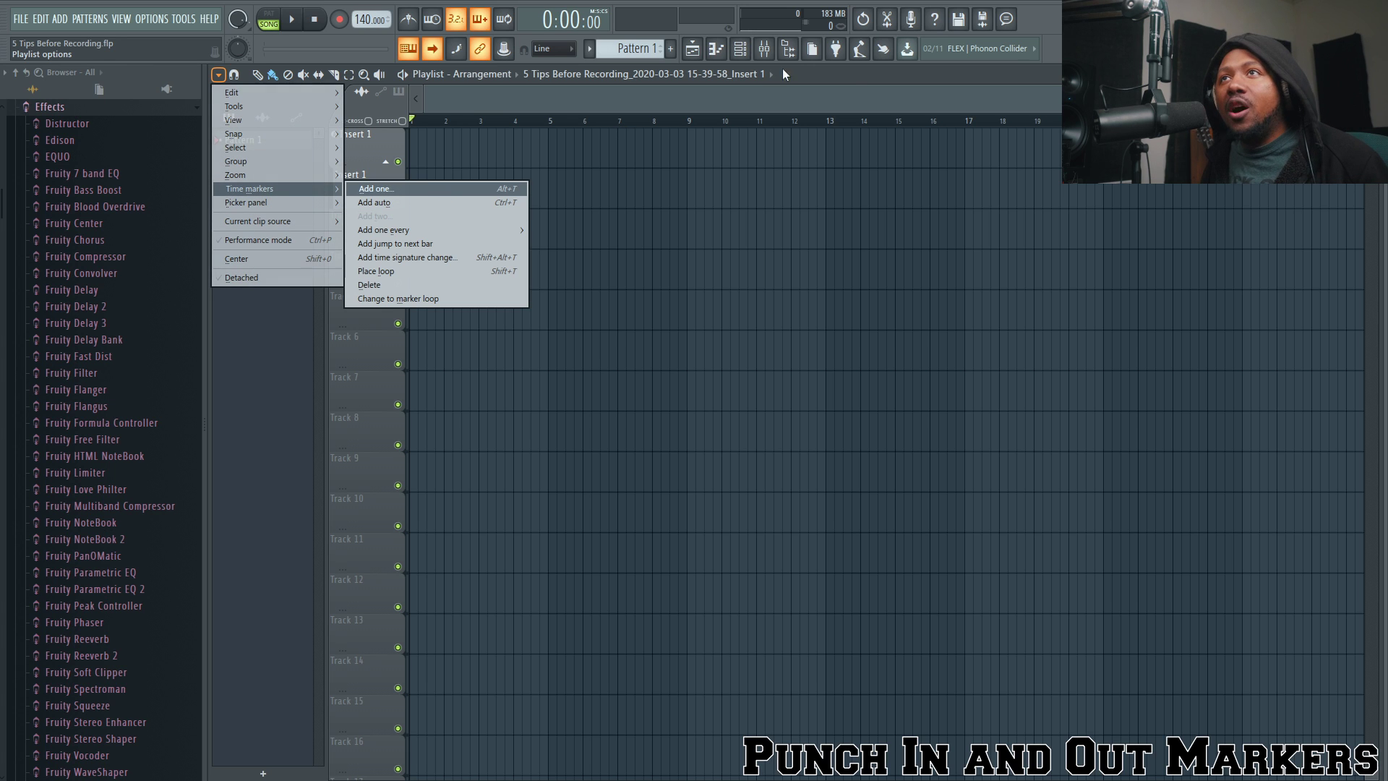
left_click(502, 189)
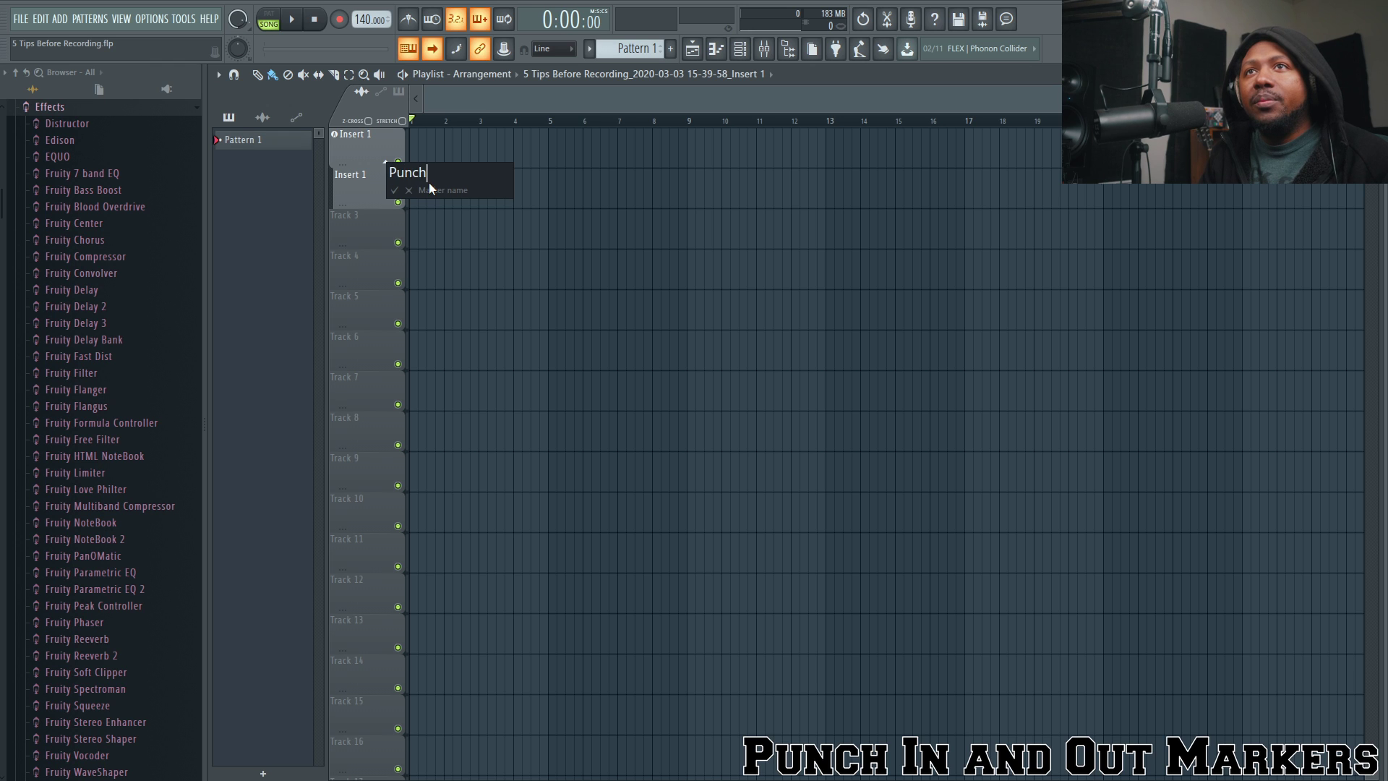
type("Punch in")
key("Return")
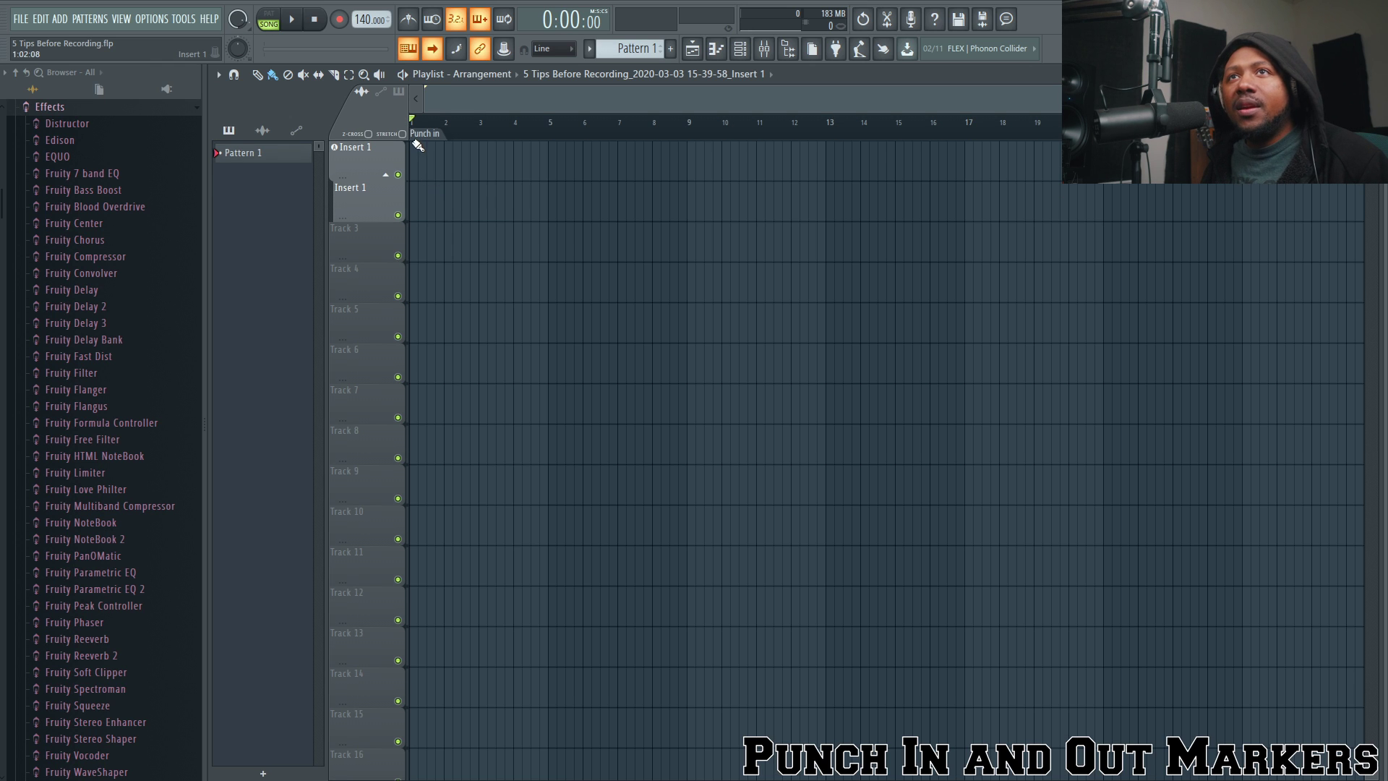
left_click_drag(416, 138, 517, 150)
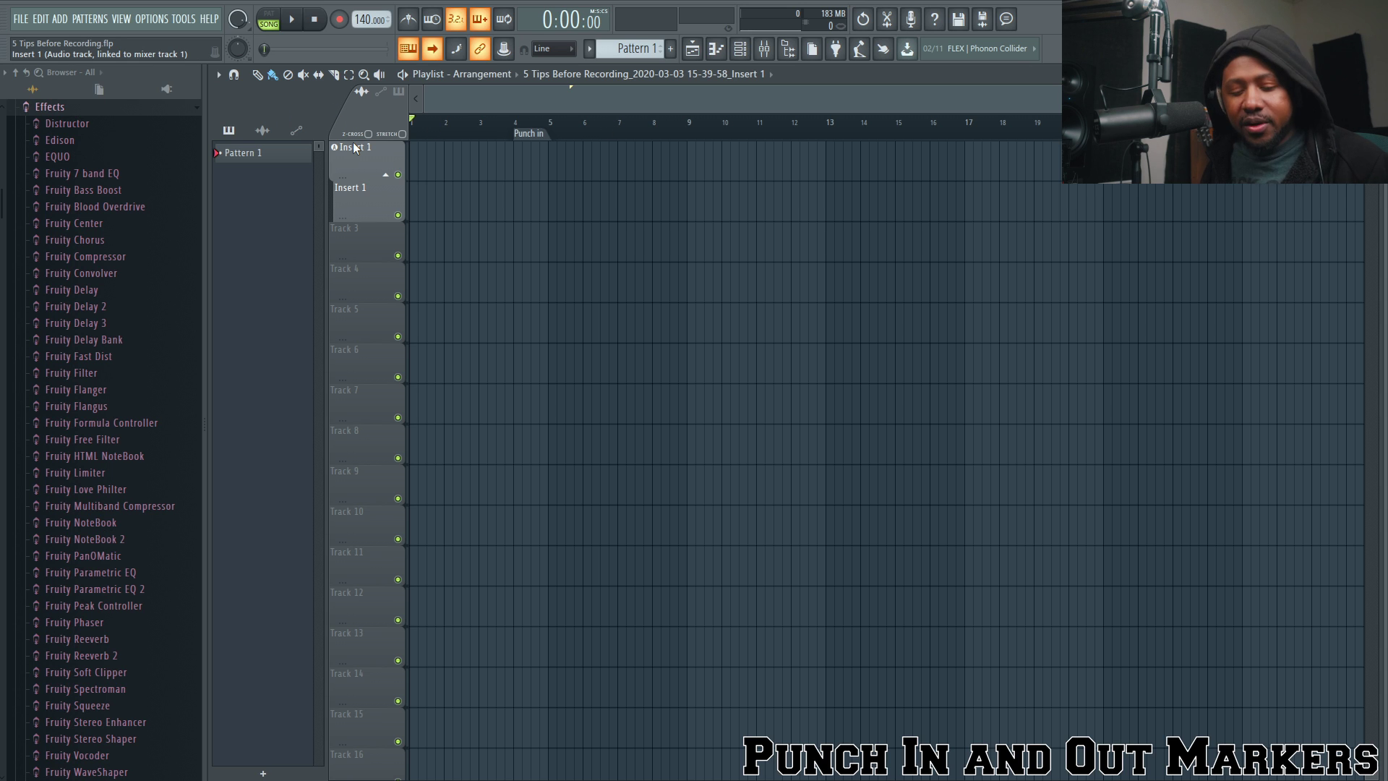
Add a second playlist time marker named "punch out" and move it to bar 7.
key("alt+t")
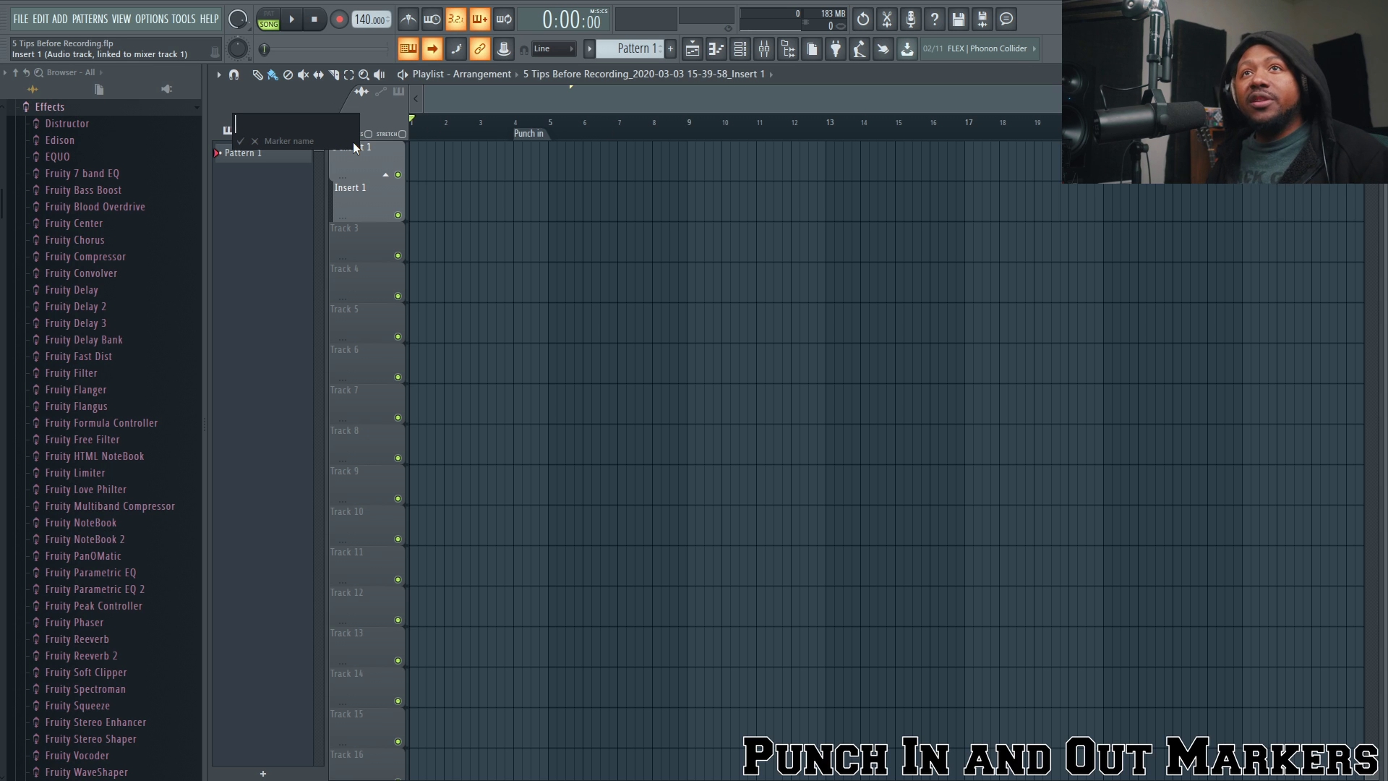
type("punc")
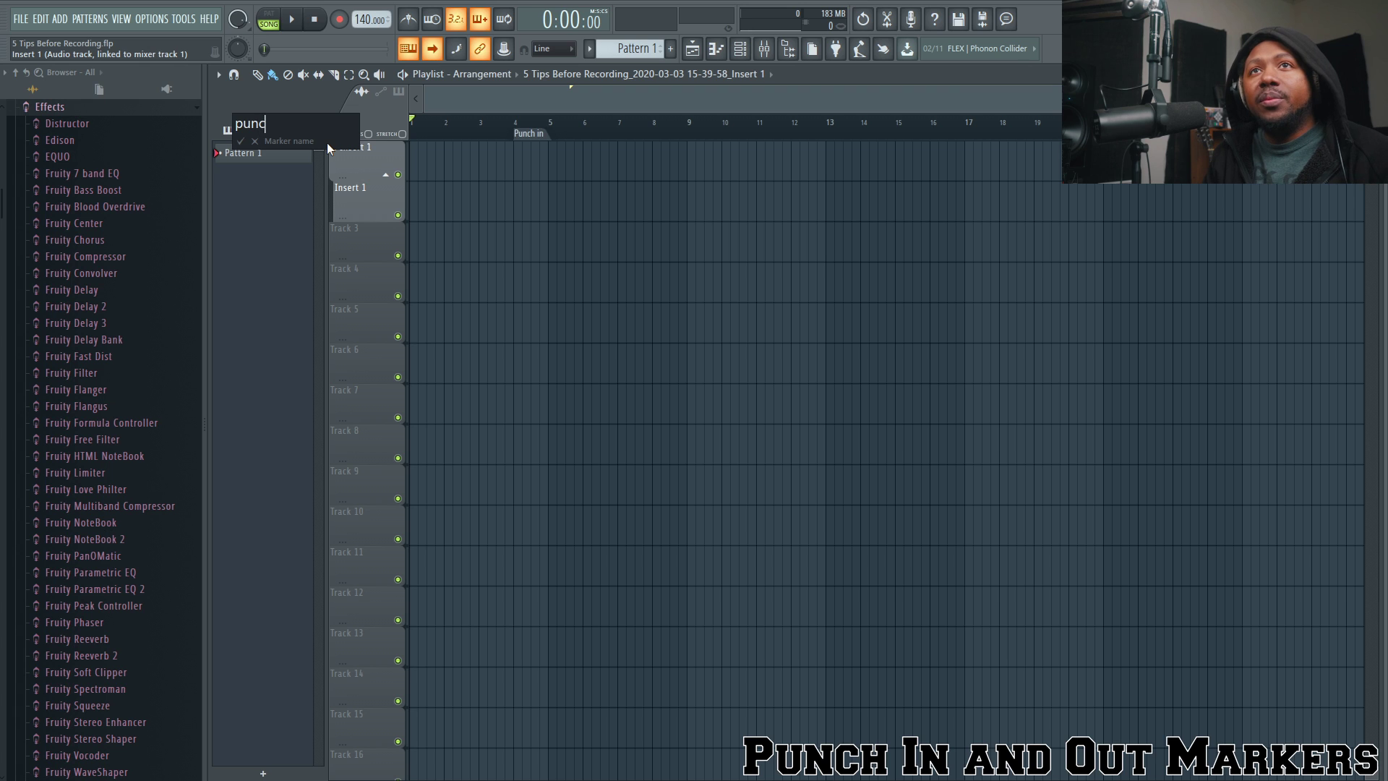
type("h out")
key("Return")
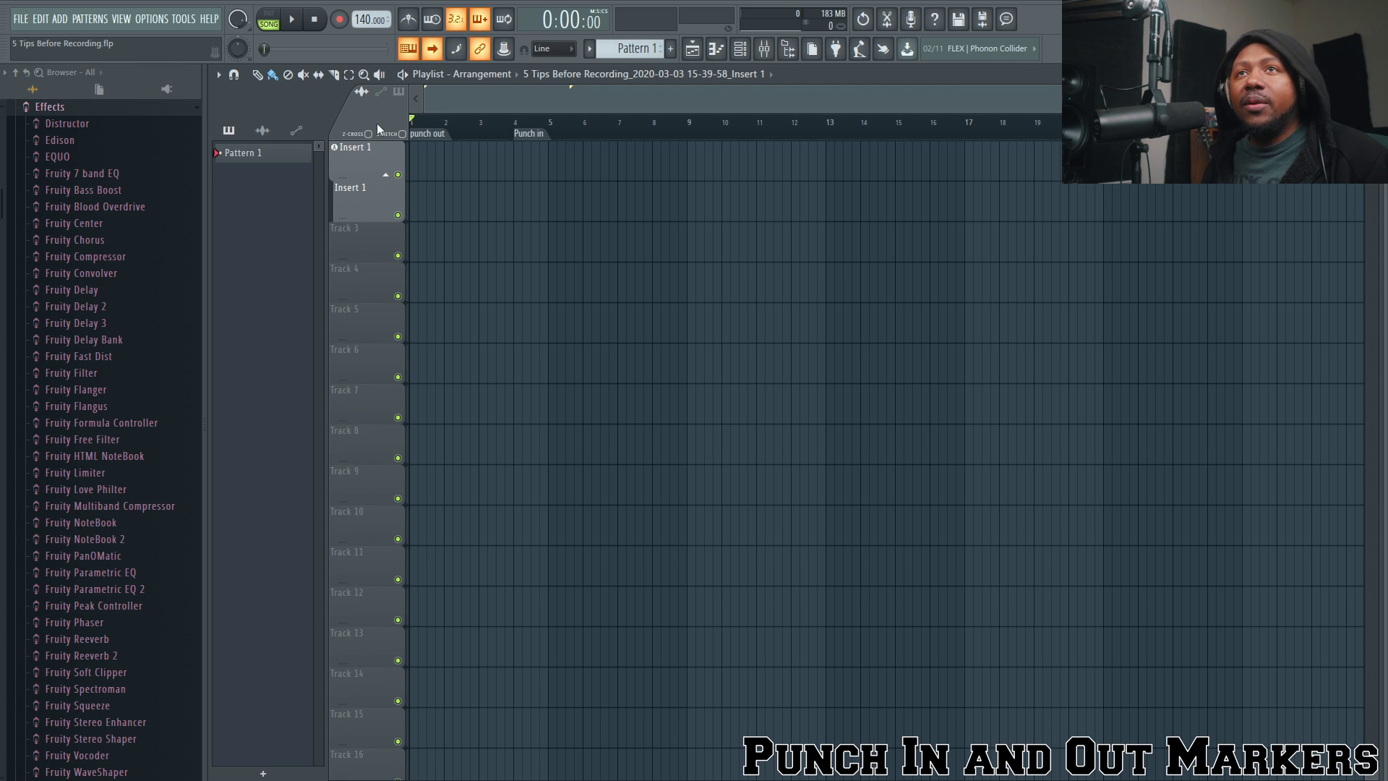
left_click_drag(415, 139, 624, 139)
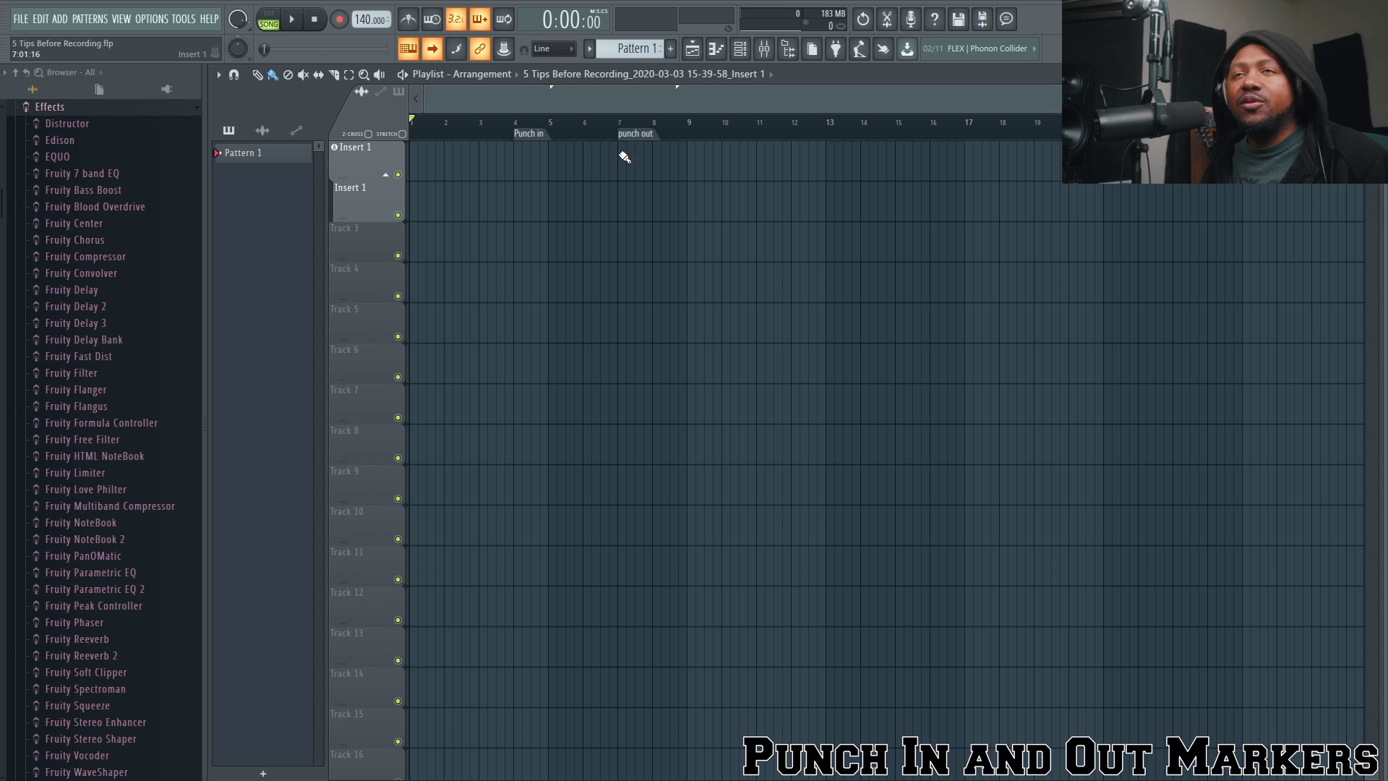
Set the bar 4 marker's action to Punch in recording and the bar 7 marker's action to Punch out recording.
right_click(534, 140)
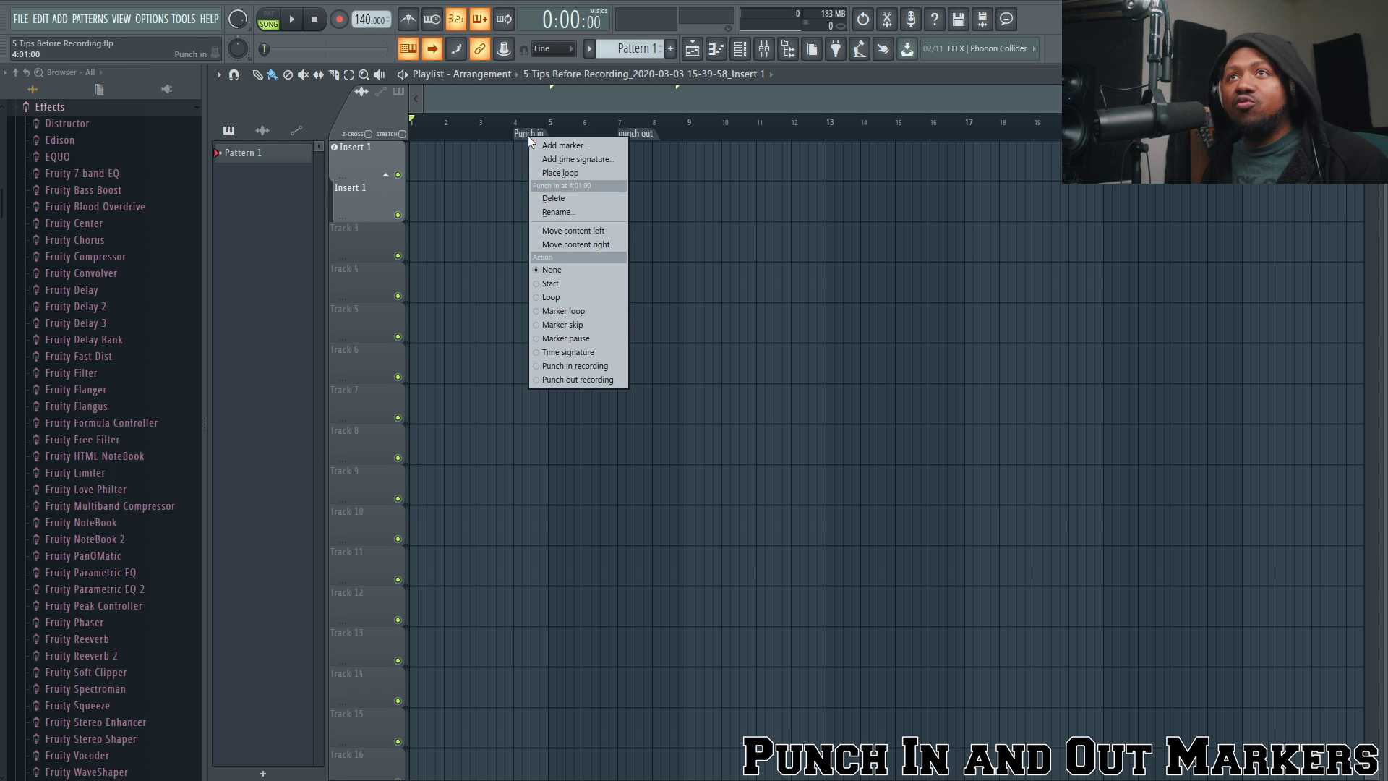
left_click(588, 366)
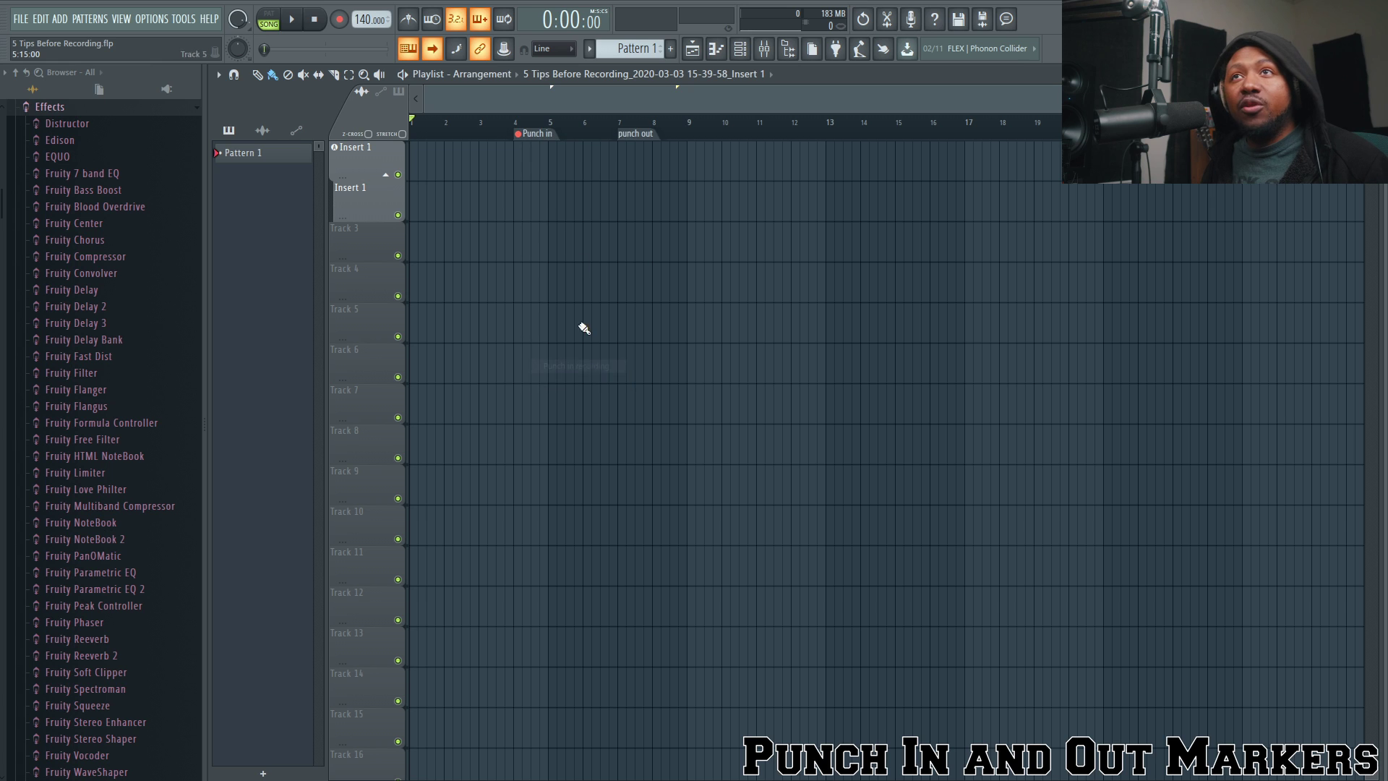
right_click(636, 133)
left_click(692, 376)
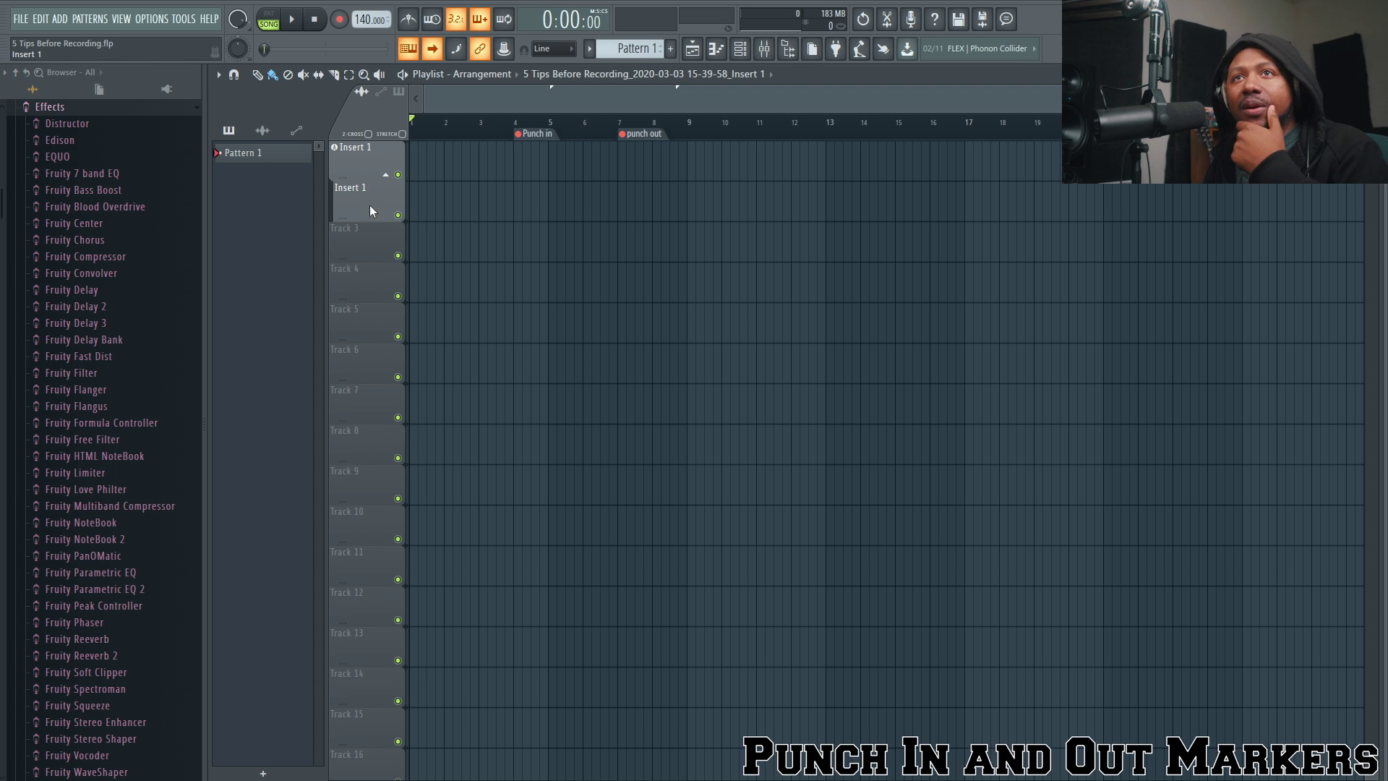
Assign the first playlist track as an audio track linked to mixer track Insert 1.
right_click(363, 163)
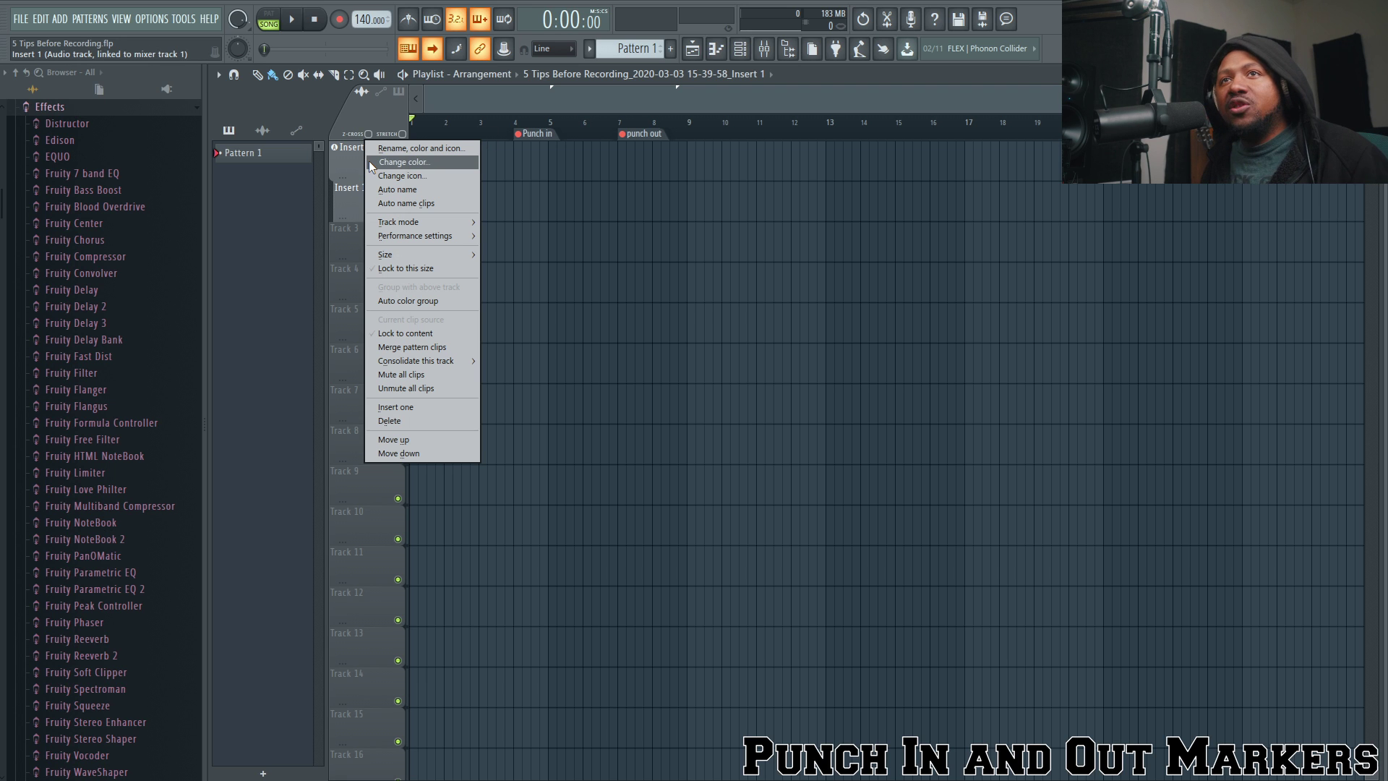
mouse_move(405, 228)
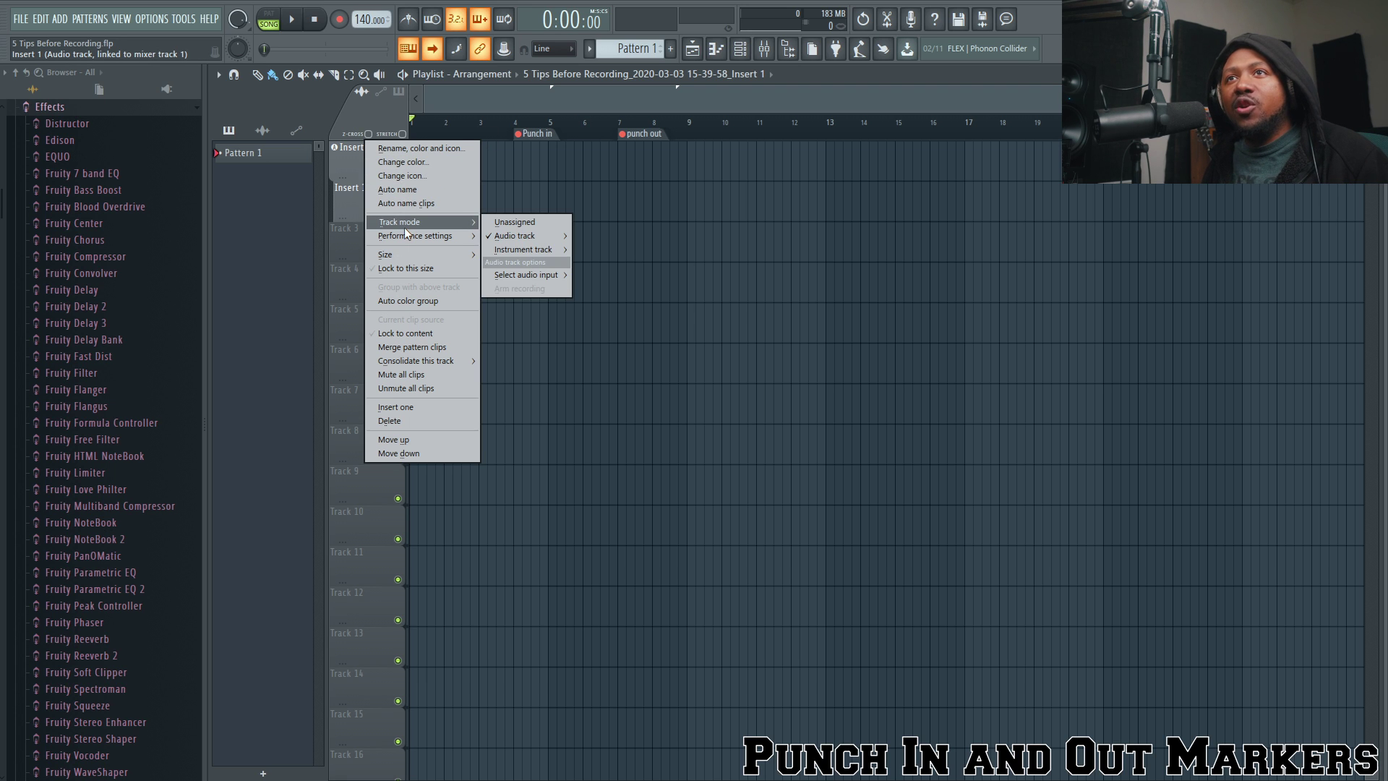
mouse_move(527, 235)
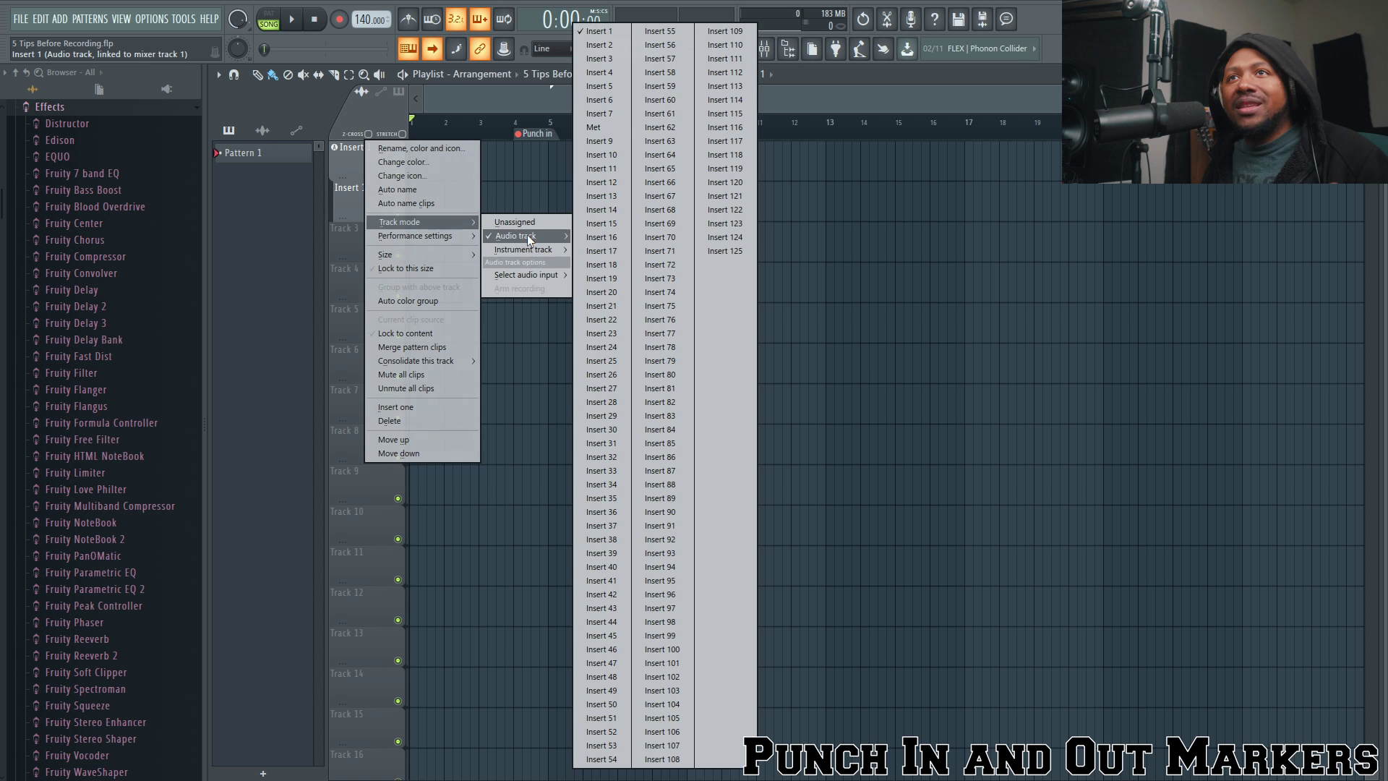
left_click(616, 31)
Show the mixer and set the Insert 1 audio input to the mono source Mic/Line/Inst In 1.
left_click(764, 48)
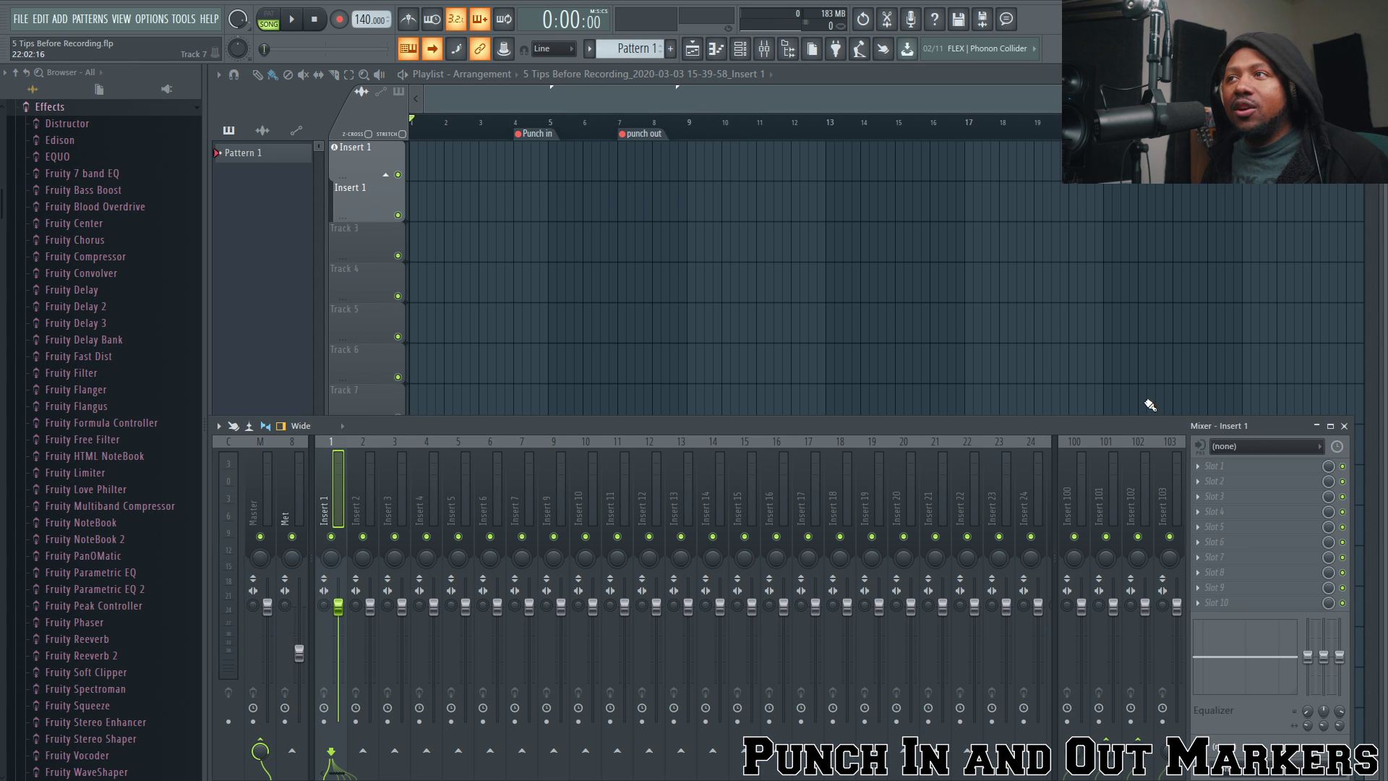
left_click(1244, 444)
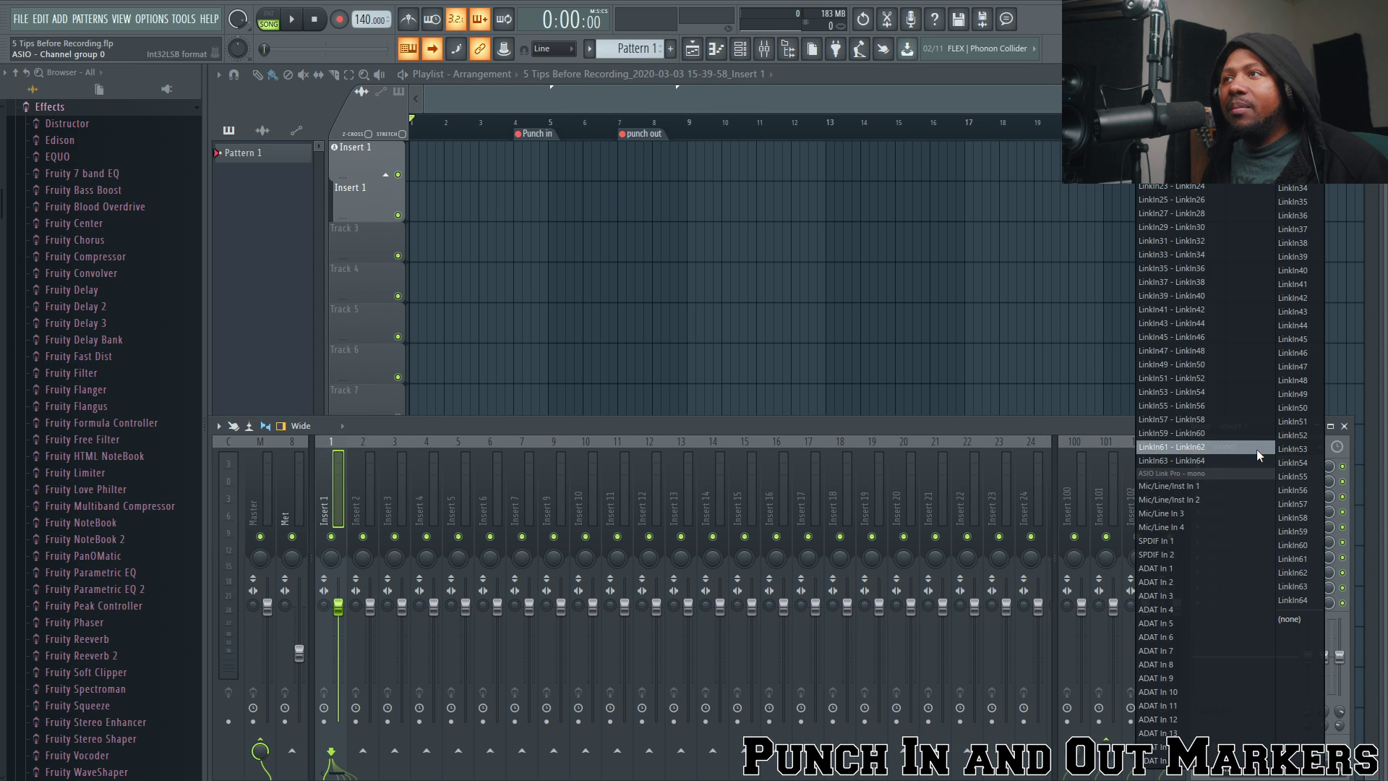
left_click(1194, 486)
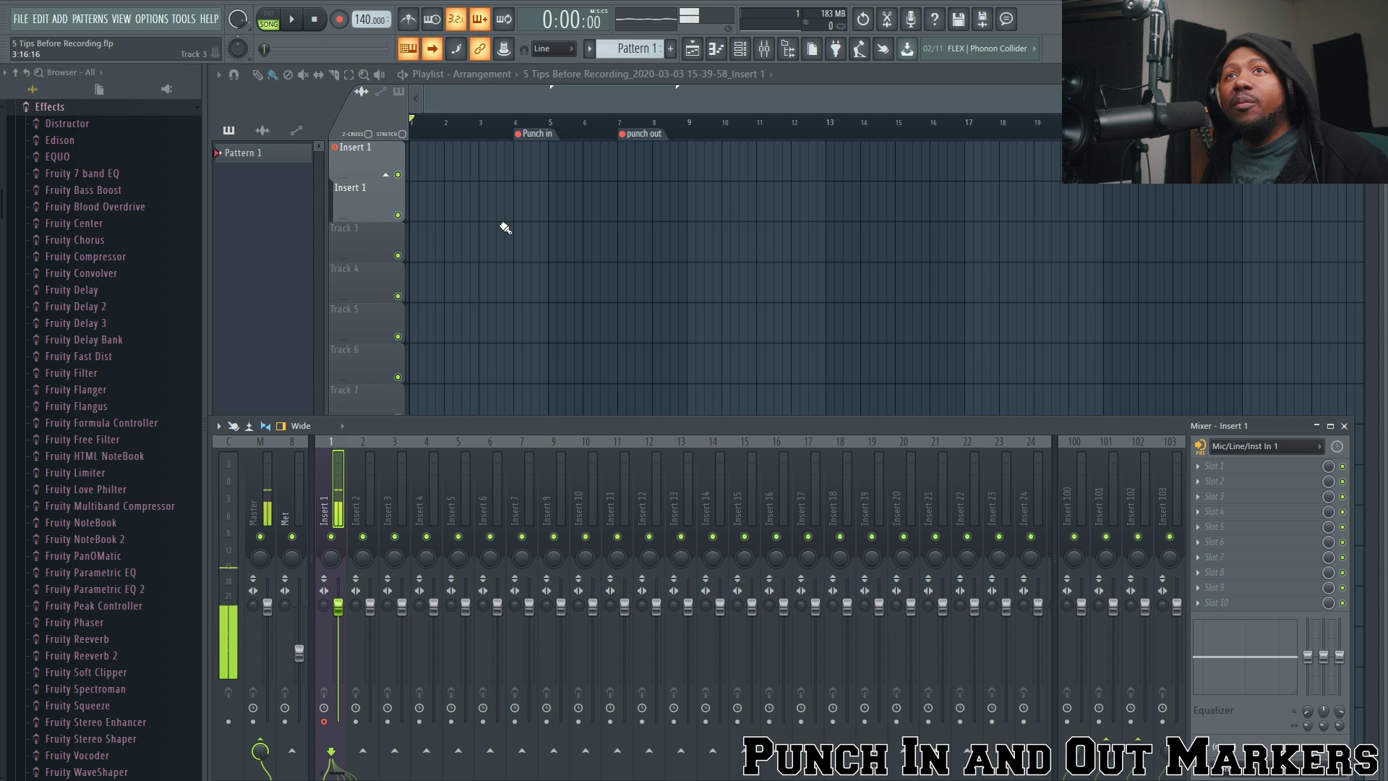
Delete the second Insert 1 track grouped under the first track in the playlist.
right_click(367, 204)
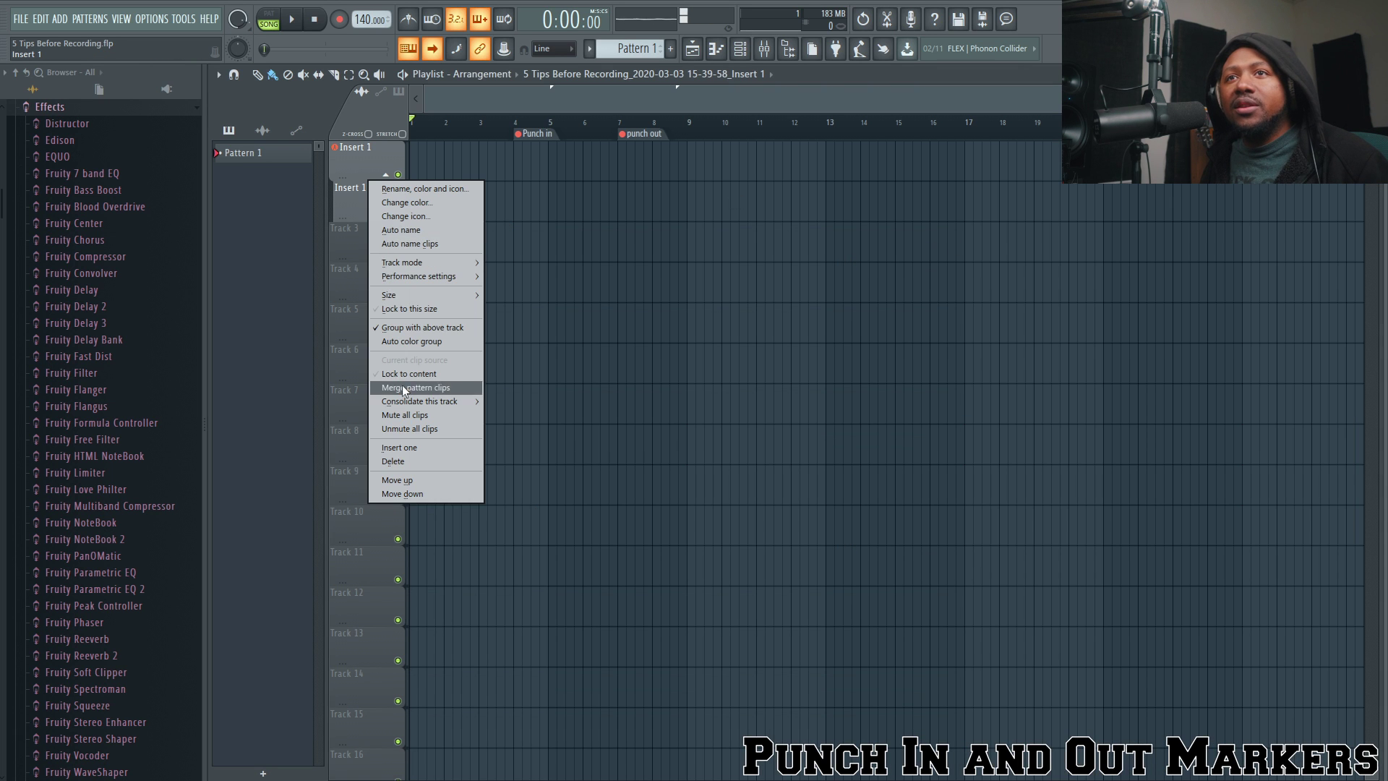
left_click(411, 461)
left_click(759, 434)
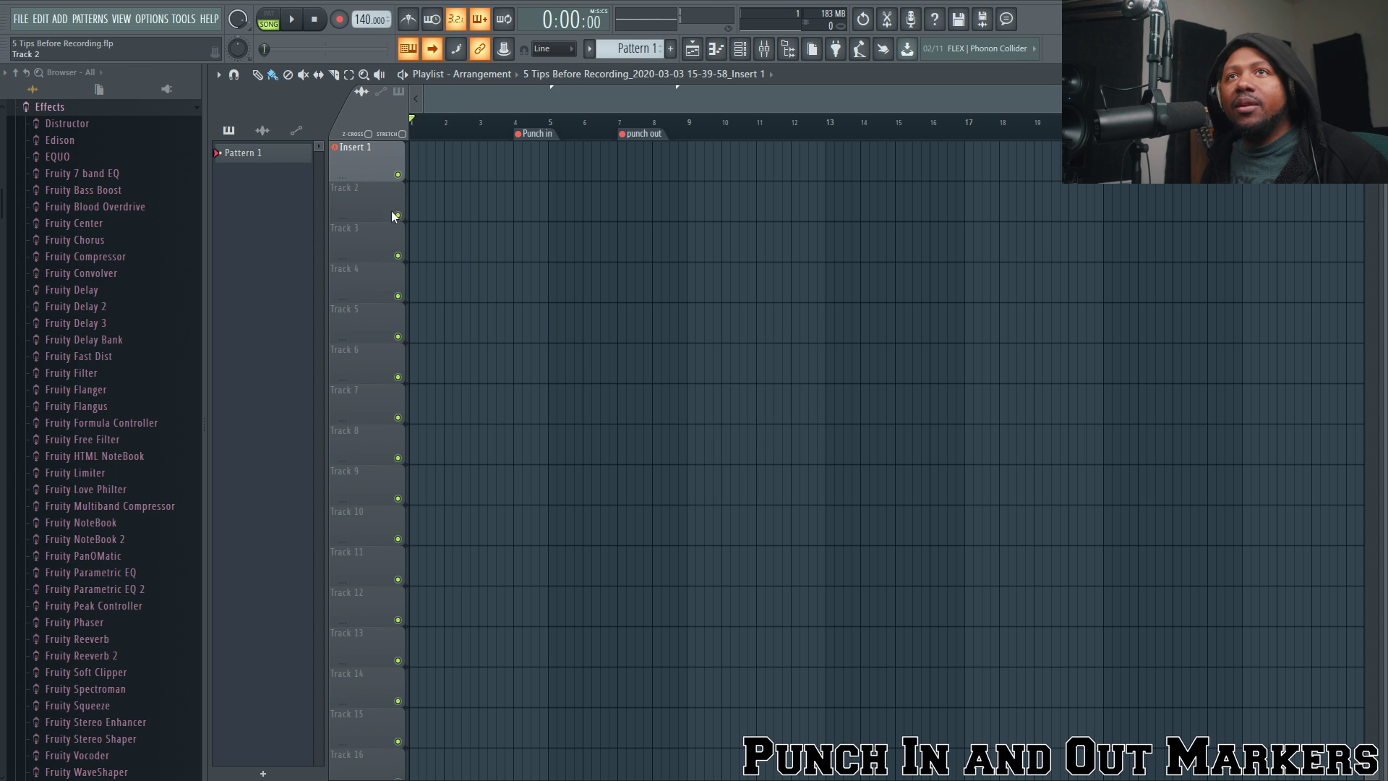
Record from bar 3 past the punch-in marker, stop, and delete the longer clip on the first Insert 1 track.
left_click(480, 130)
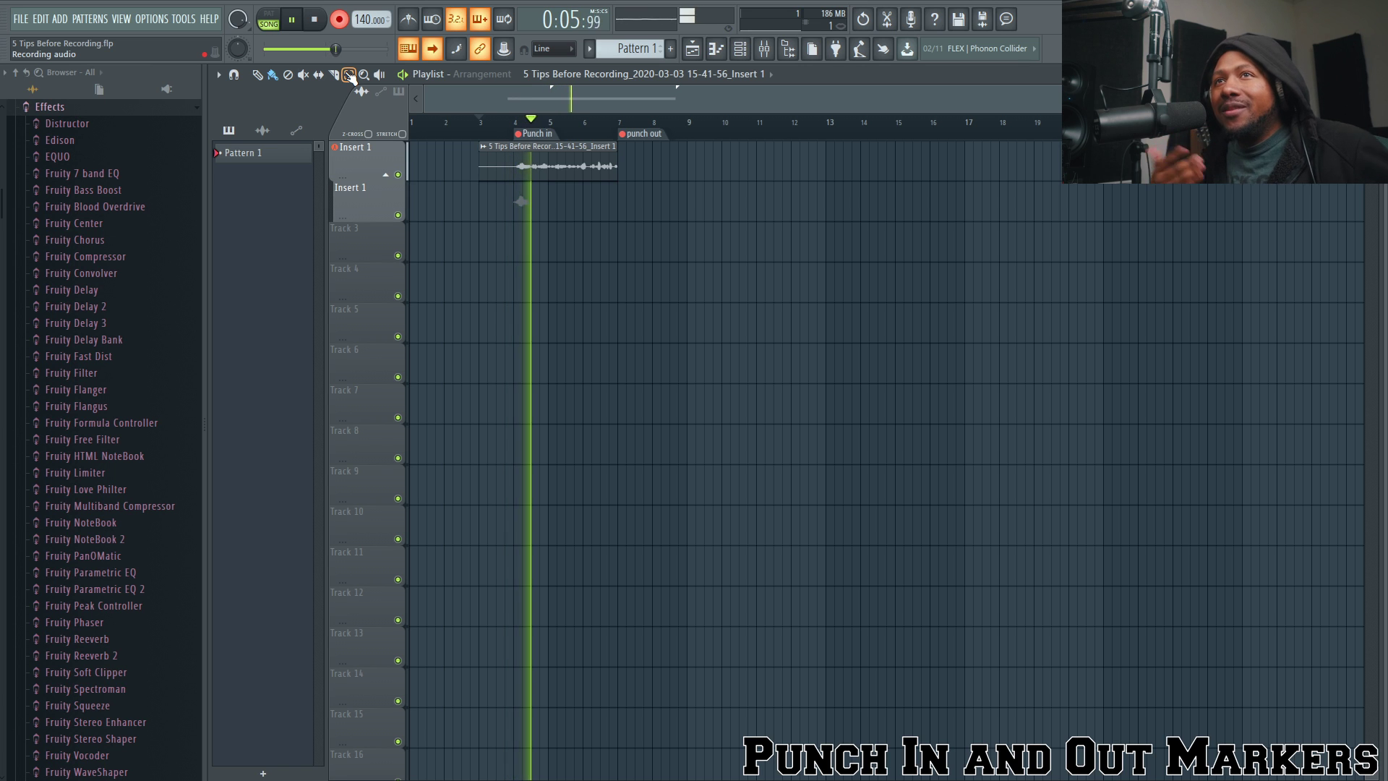
key("space")
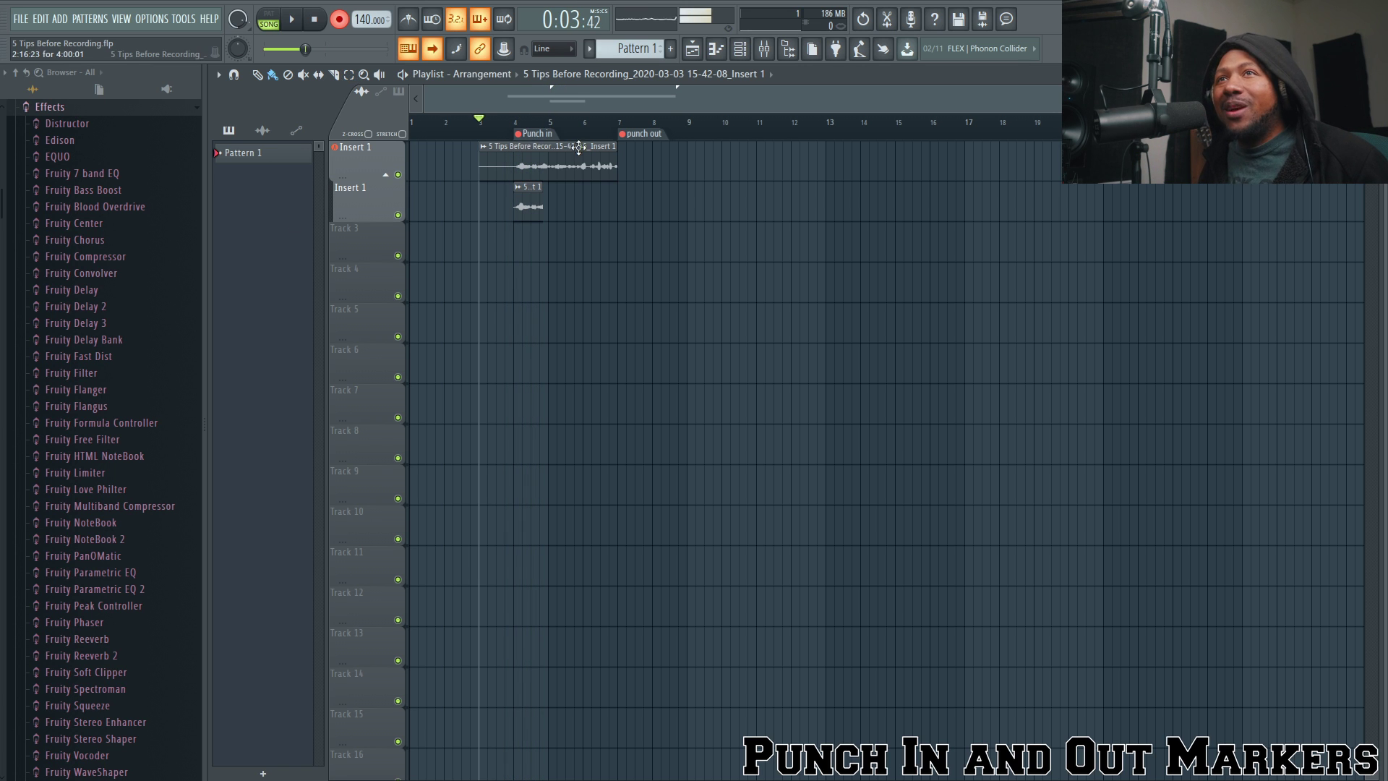
right_click(570, 156)
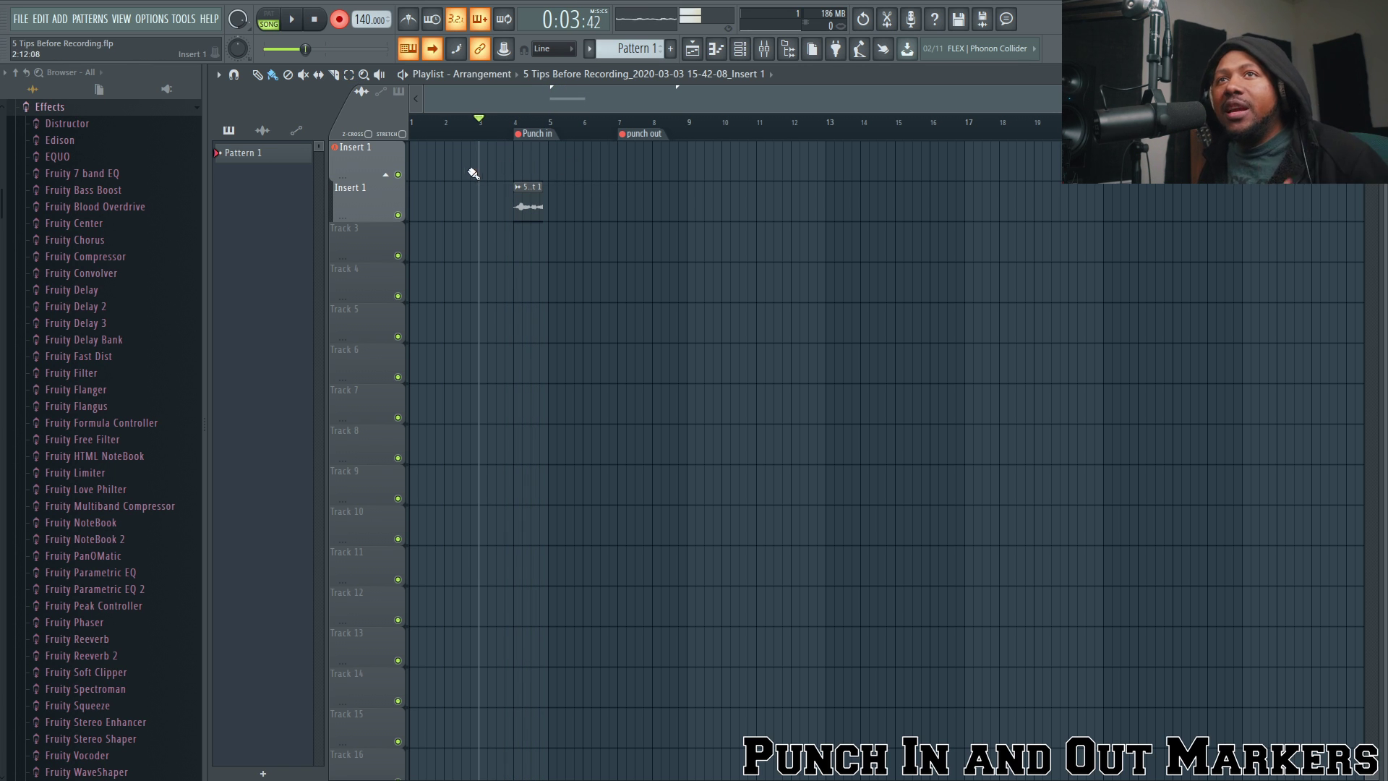
Set the audio input of mixer track Insert 1 to (none) and close the ASIO Link Pro window.
left_click(764, 48)
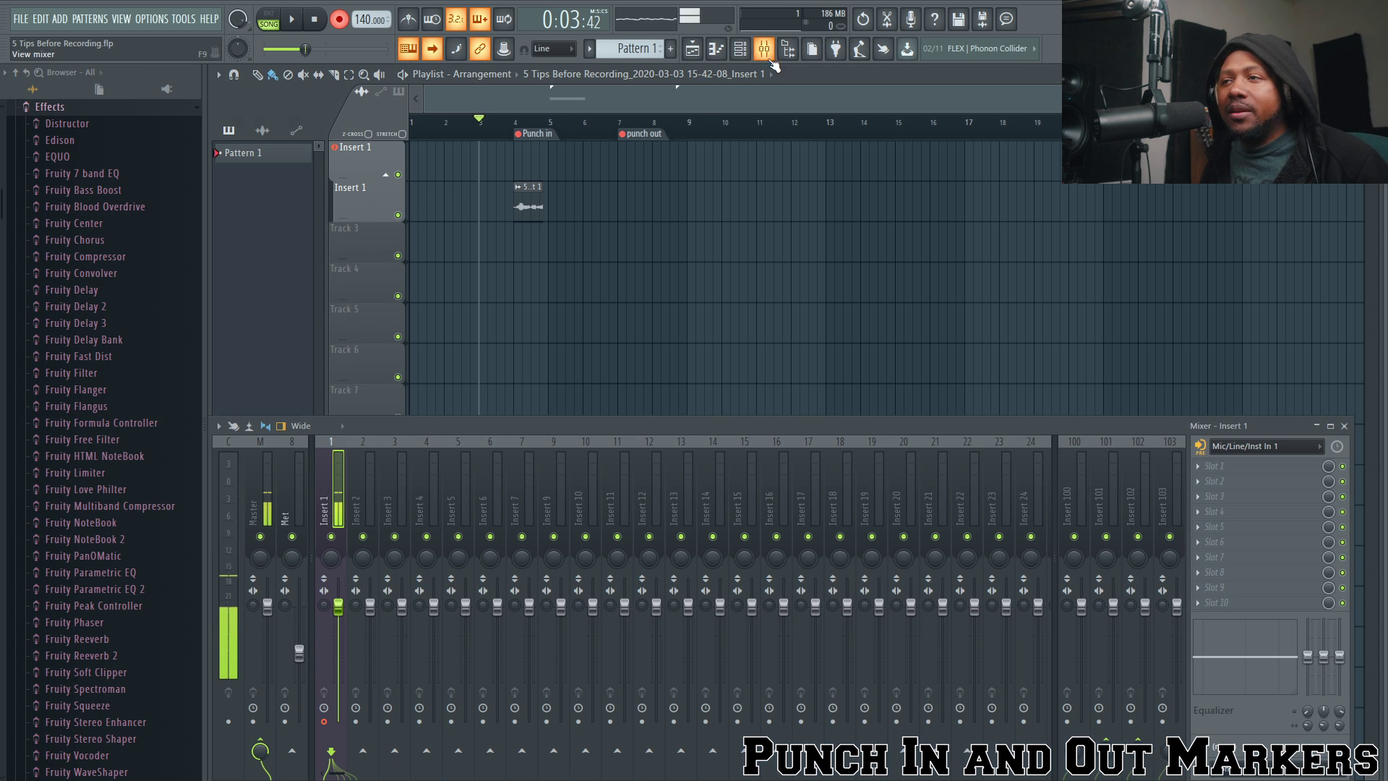
left_click(1256, 446)
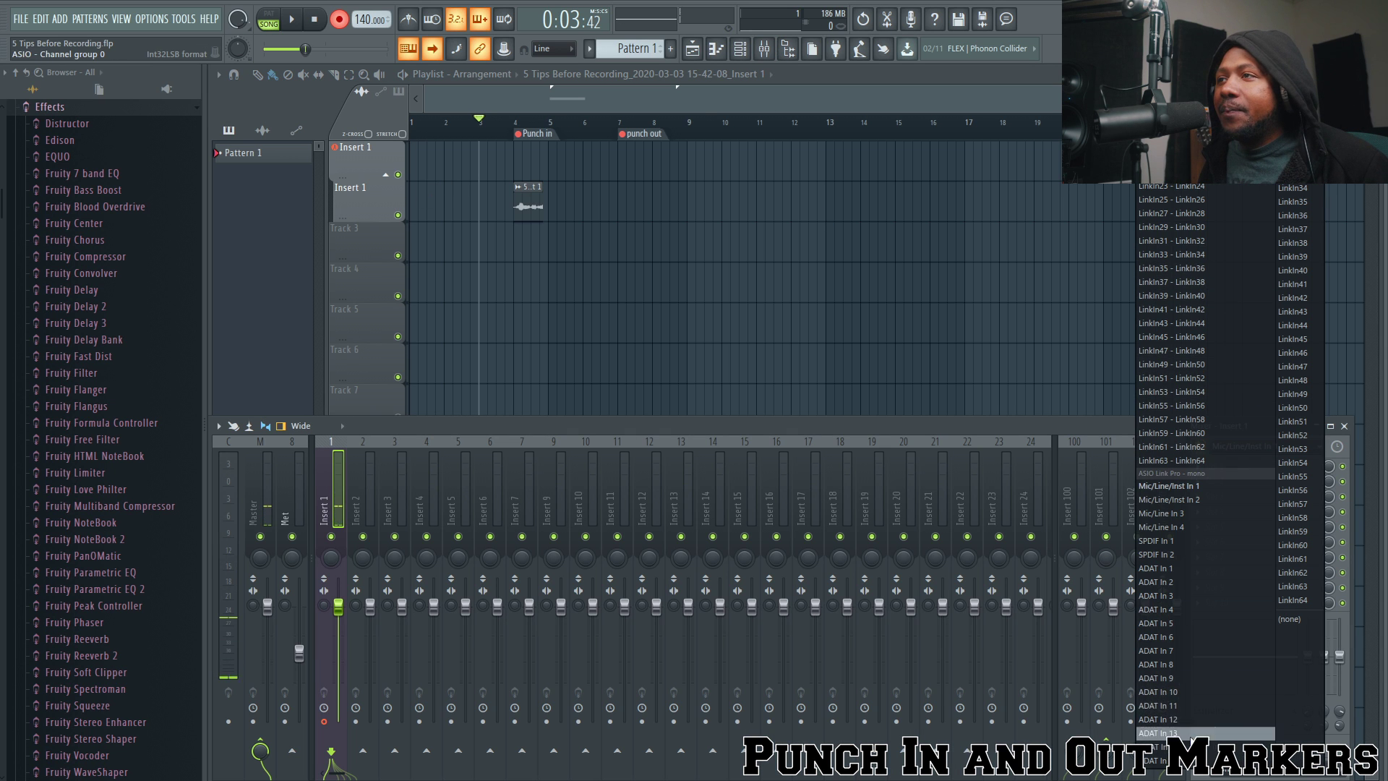
left_click(1308, 619)
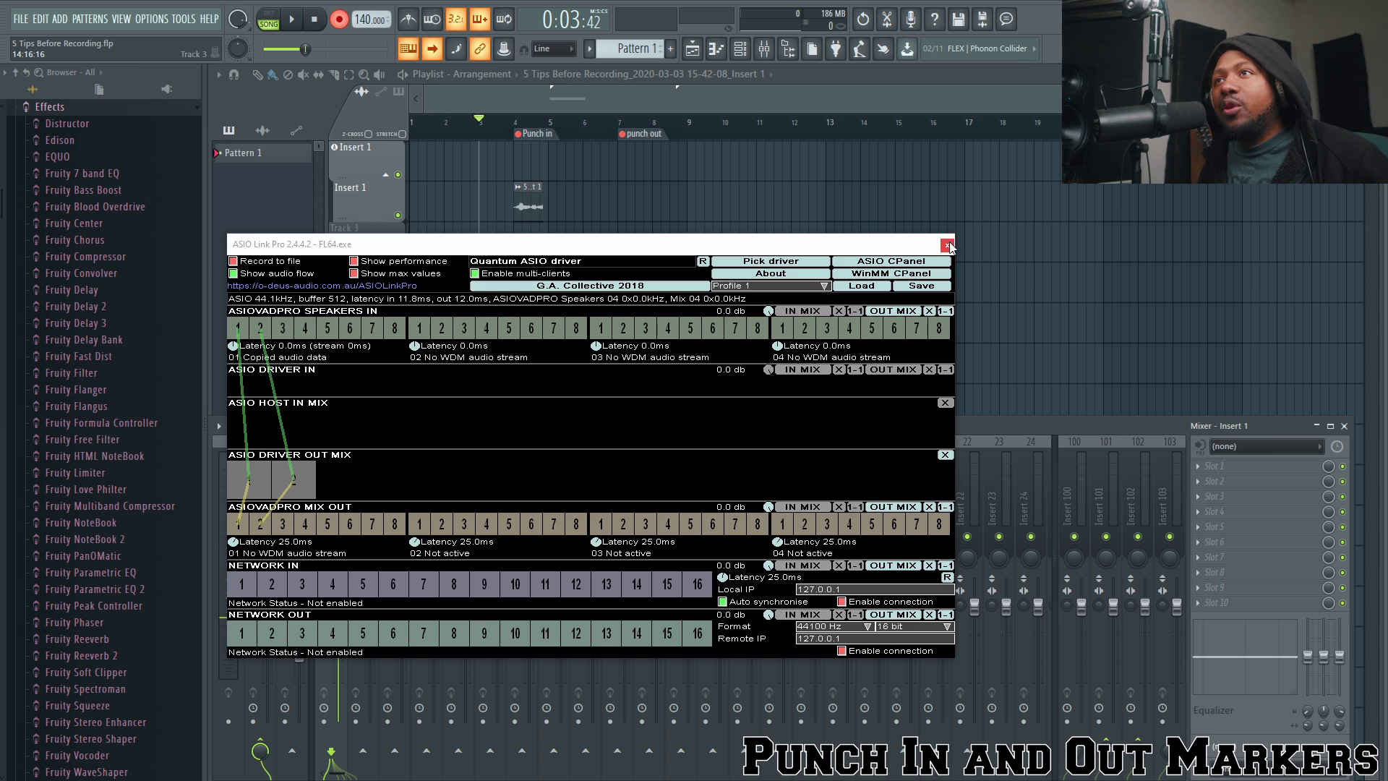
left_click(948, 242)
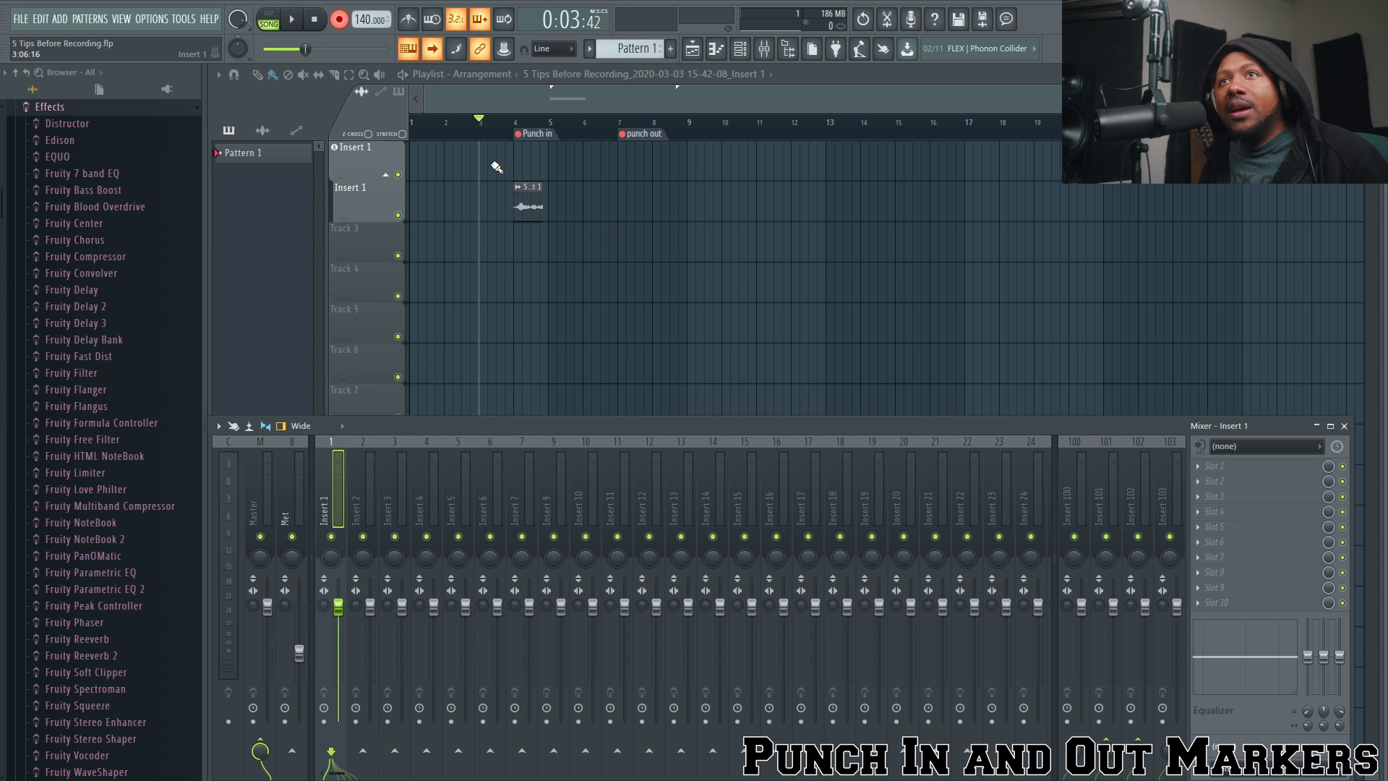
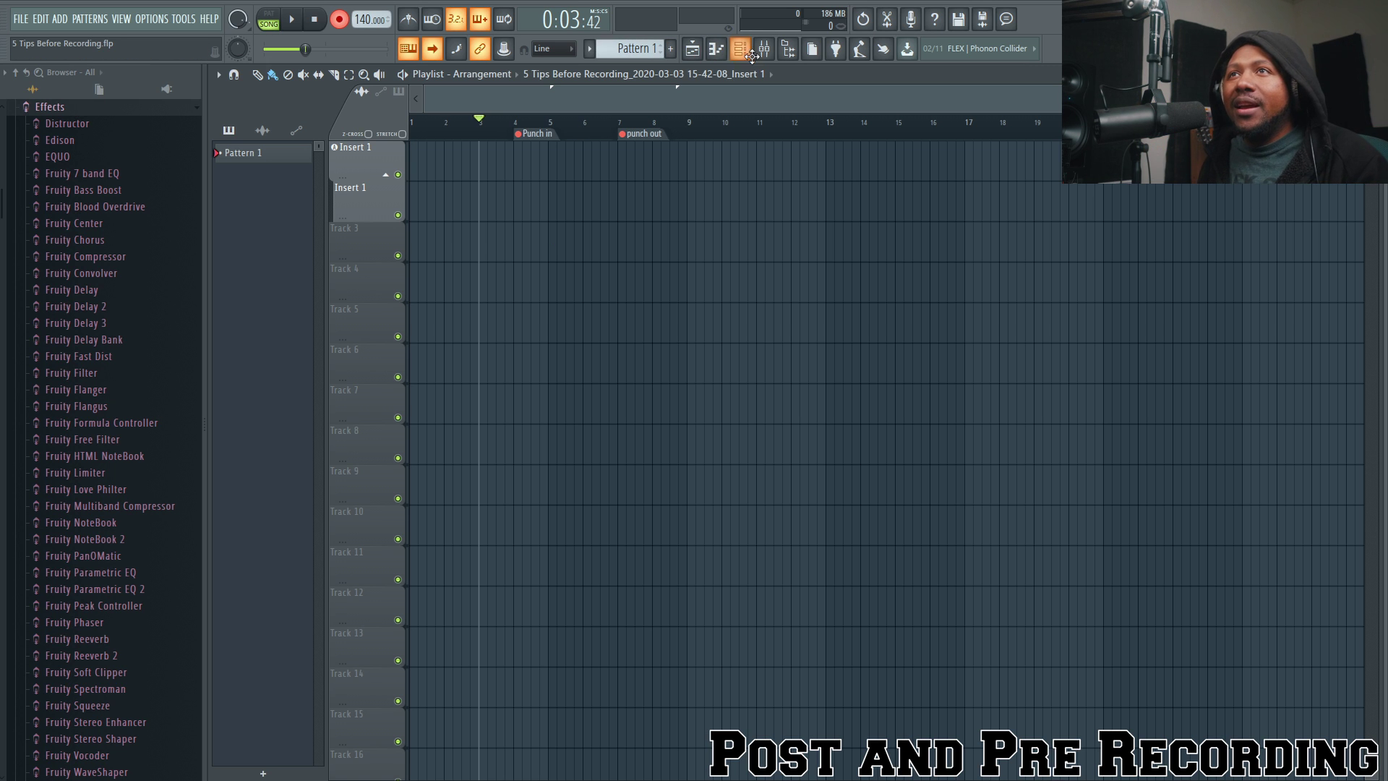
Delete the "punch out" and "Punch in" markers from the playlist timeline.
right_click(641, 136)
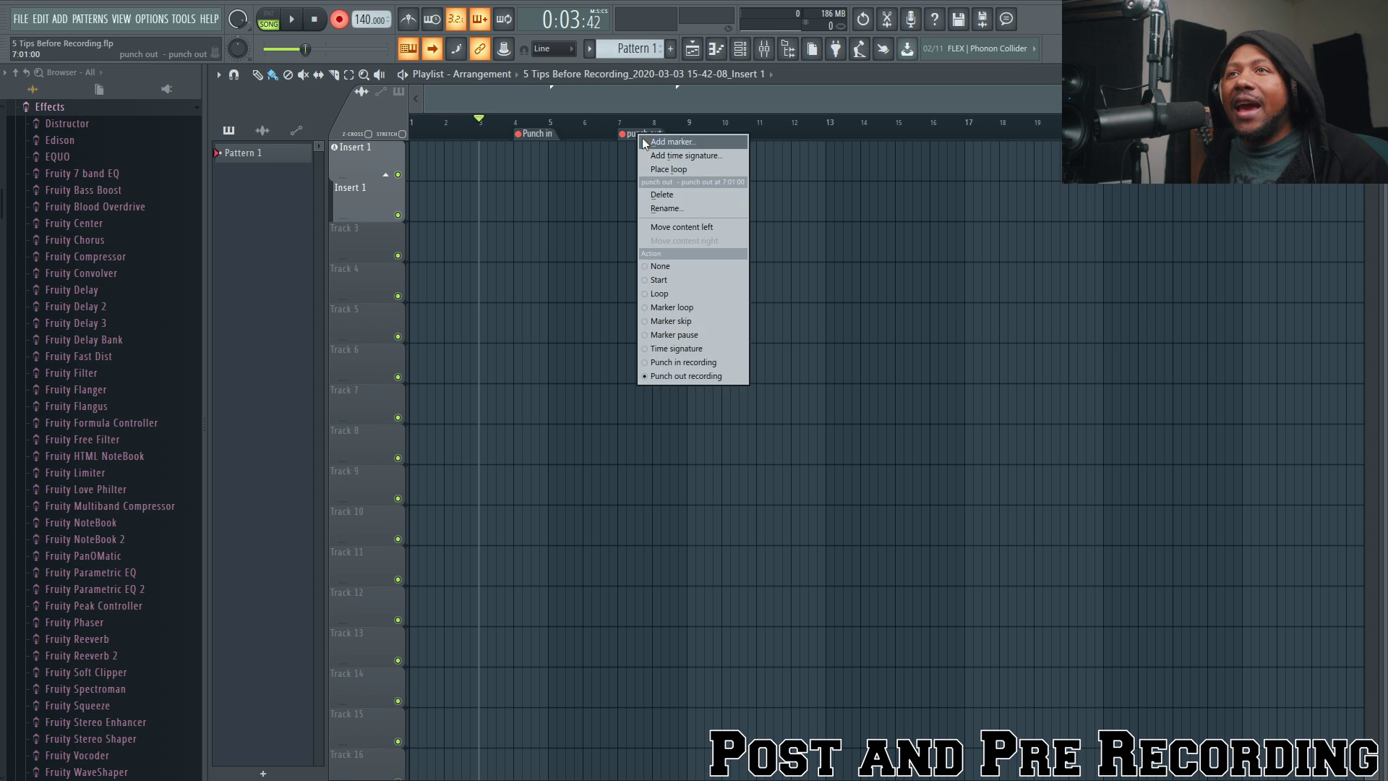
left_click(662, 195)
right_click(526, 135)
left_click(567, 197)
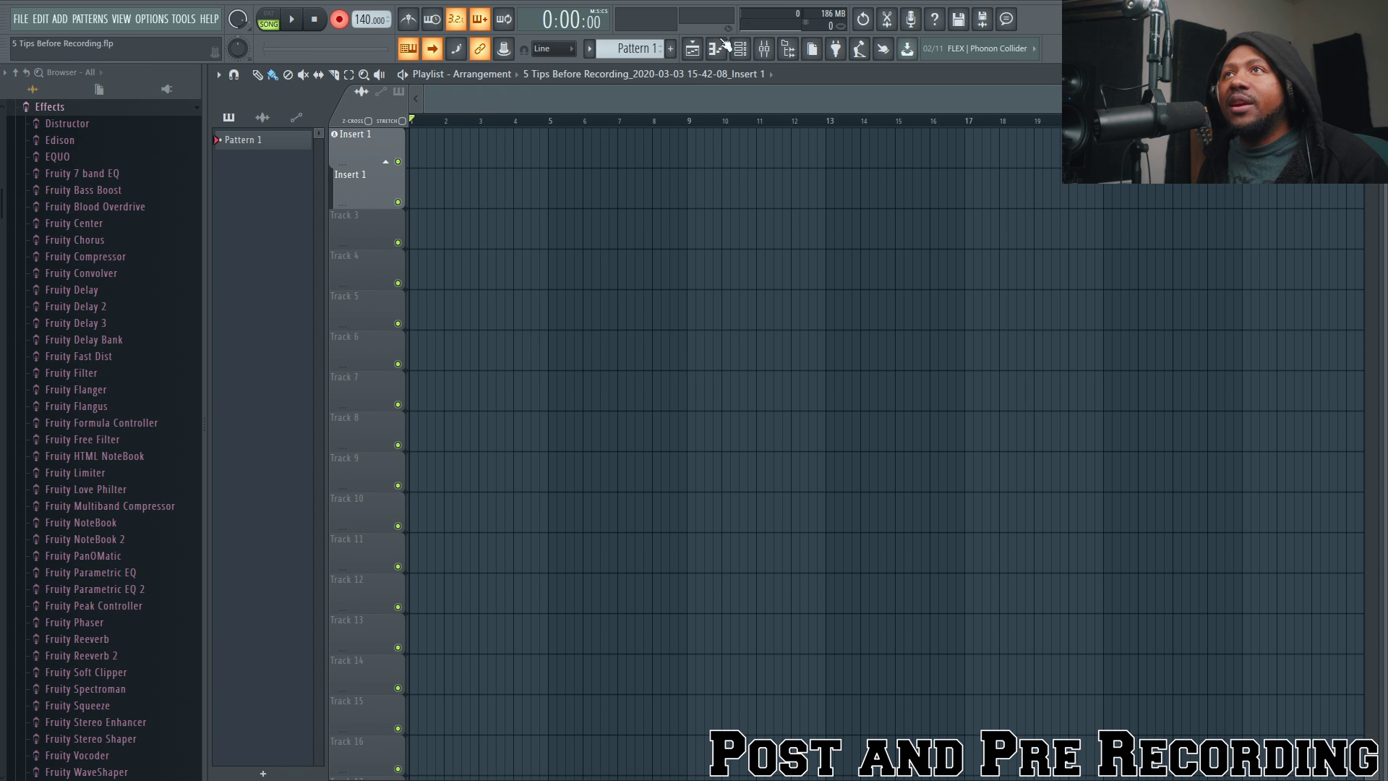
Set Insert 1's audio input back to Mic/Line/Inst In 1 in the mixer and close the ASIO Link Pro window.
left_click(764, 49)
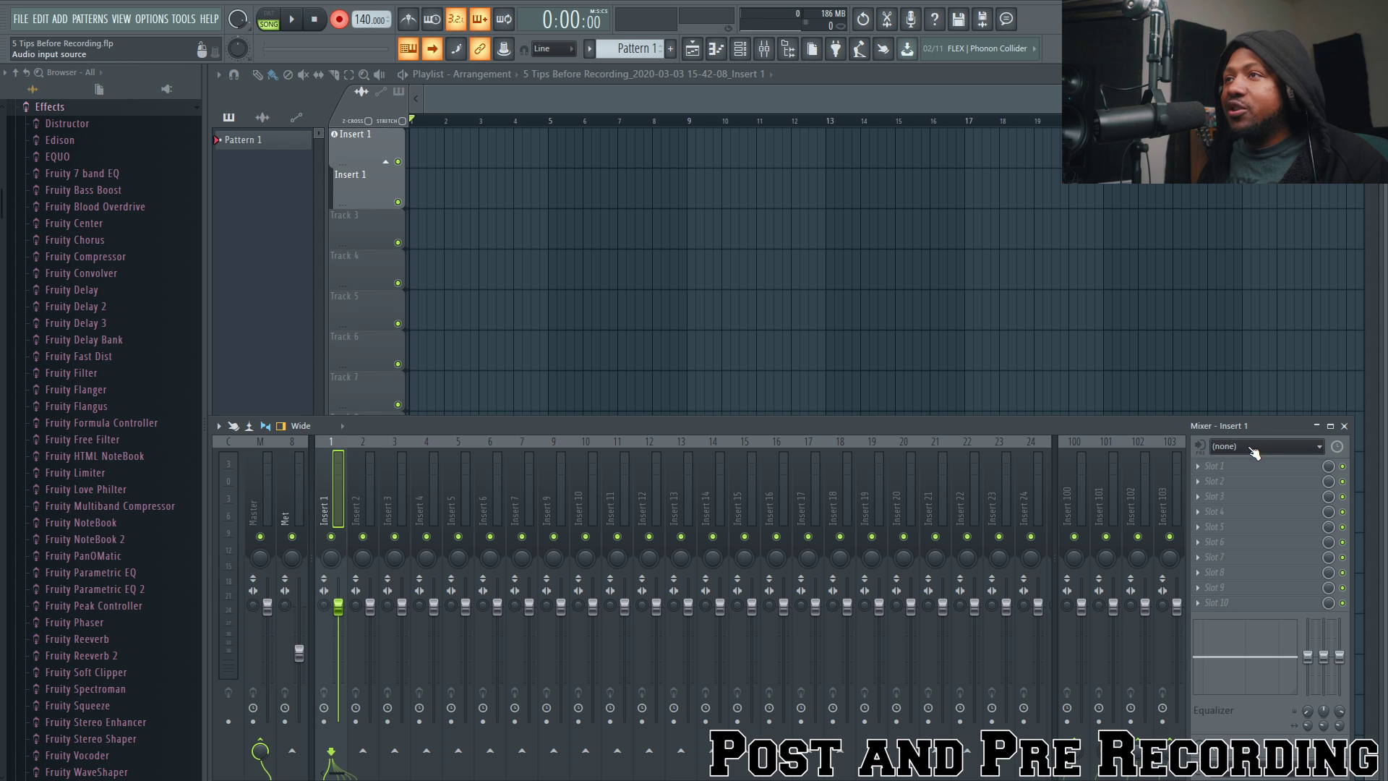
left_click(1254, 452)
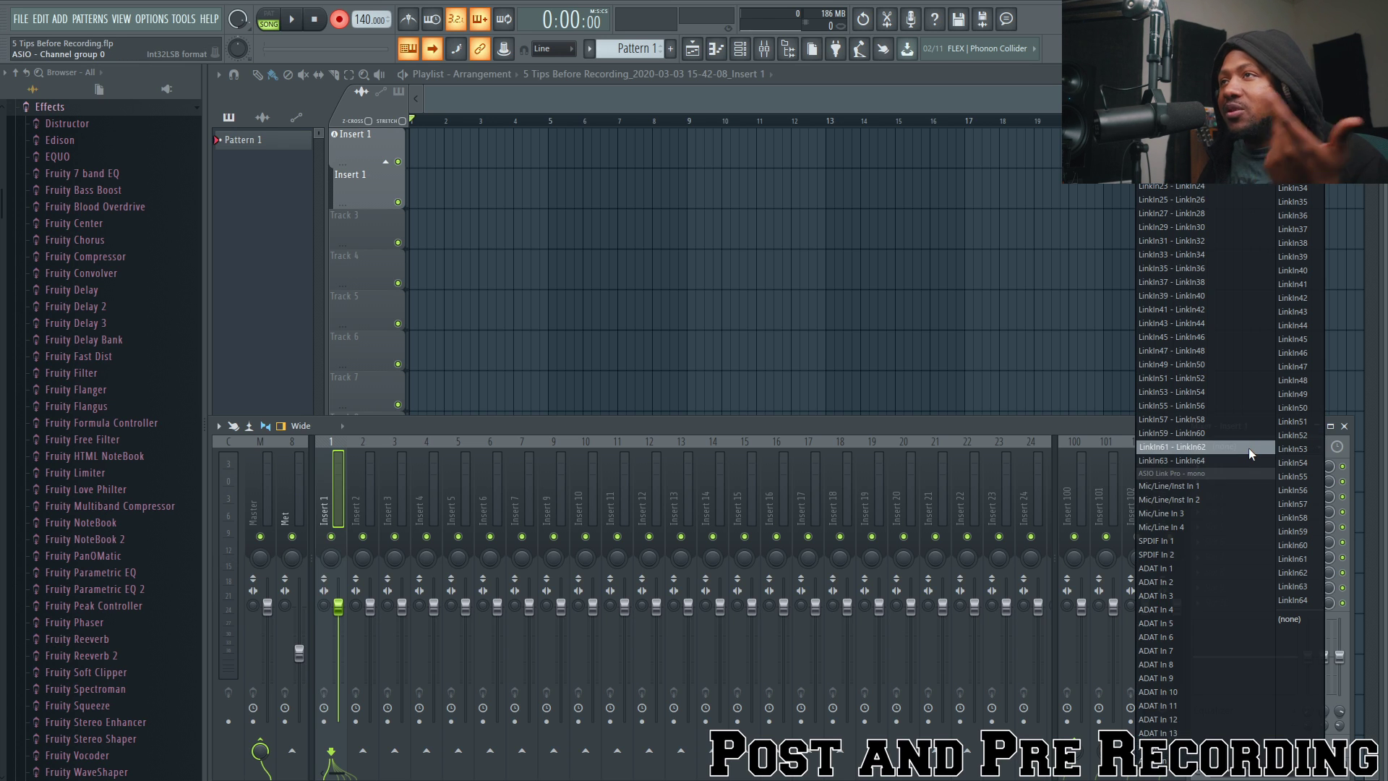
left_click(1226, 486)
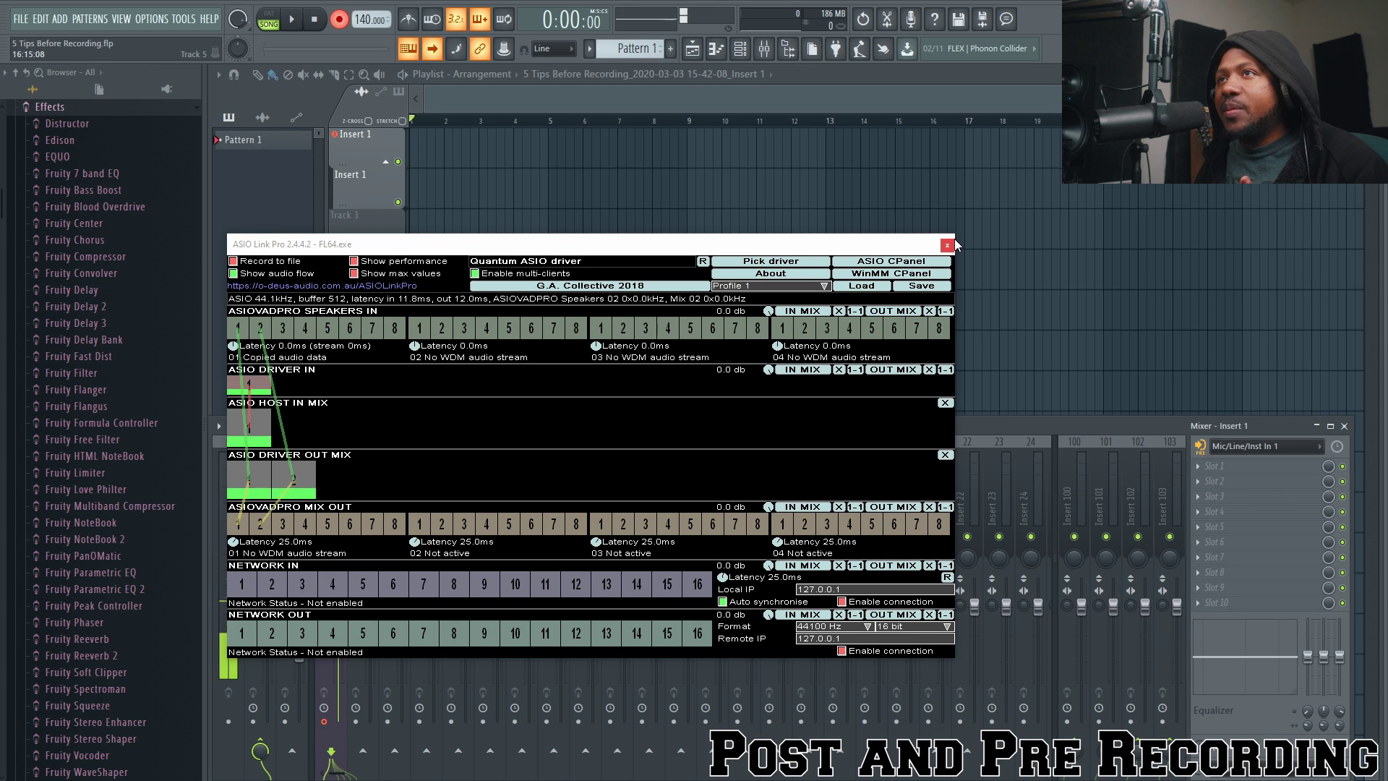
left_click(955, 239)
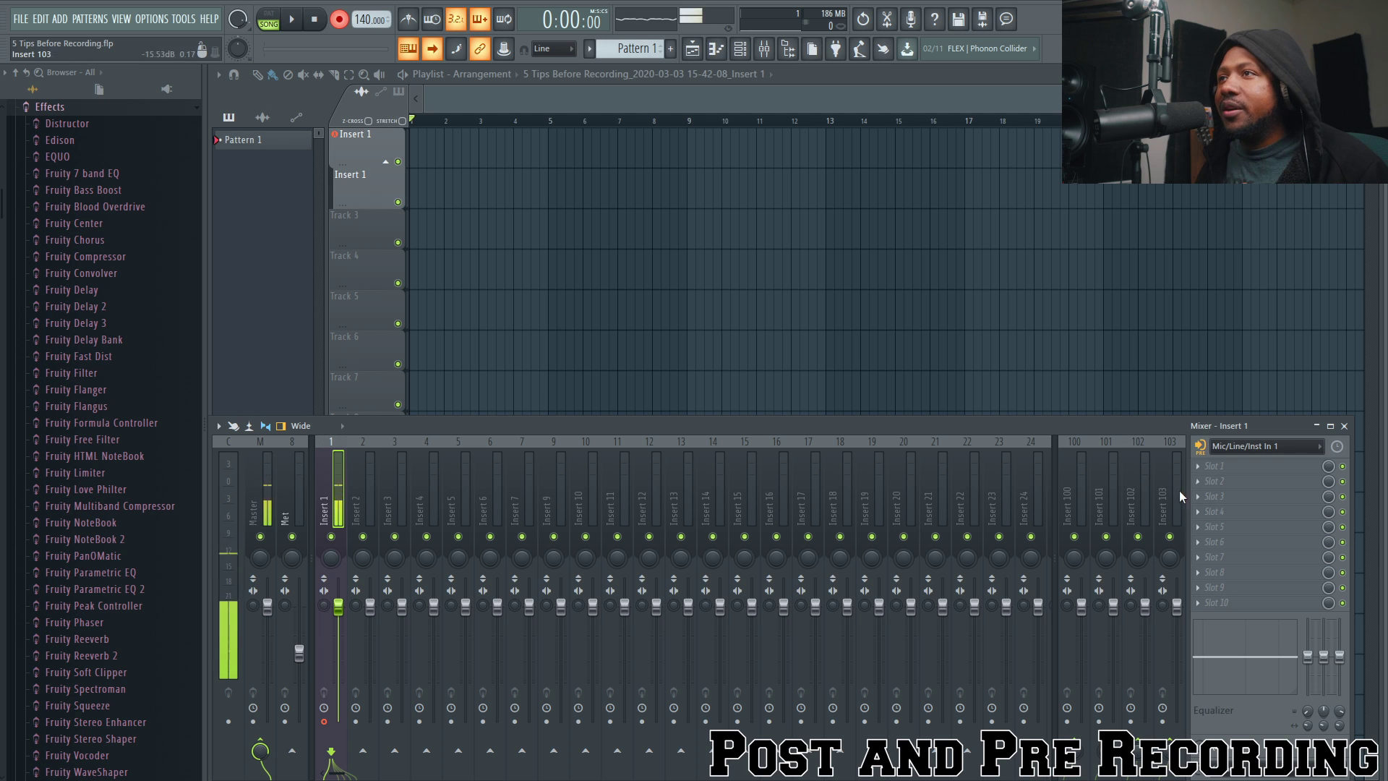
Load FabFilter Pro-C 2 (Mono) into Insert 1's first effect slot with the LA-2A Style custom preset.
left_click(1214, 465)
mouse_move(1240, 457)
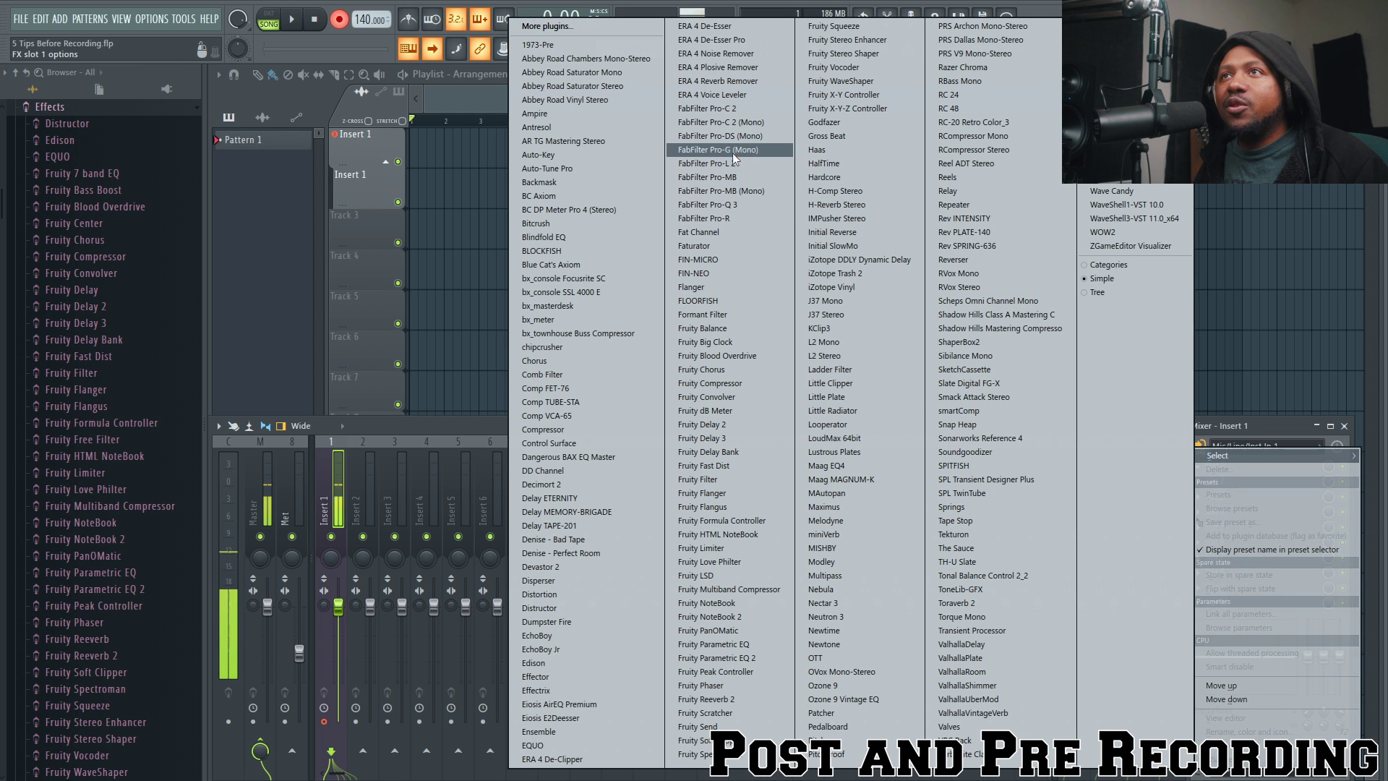
left_click(734, 121)
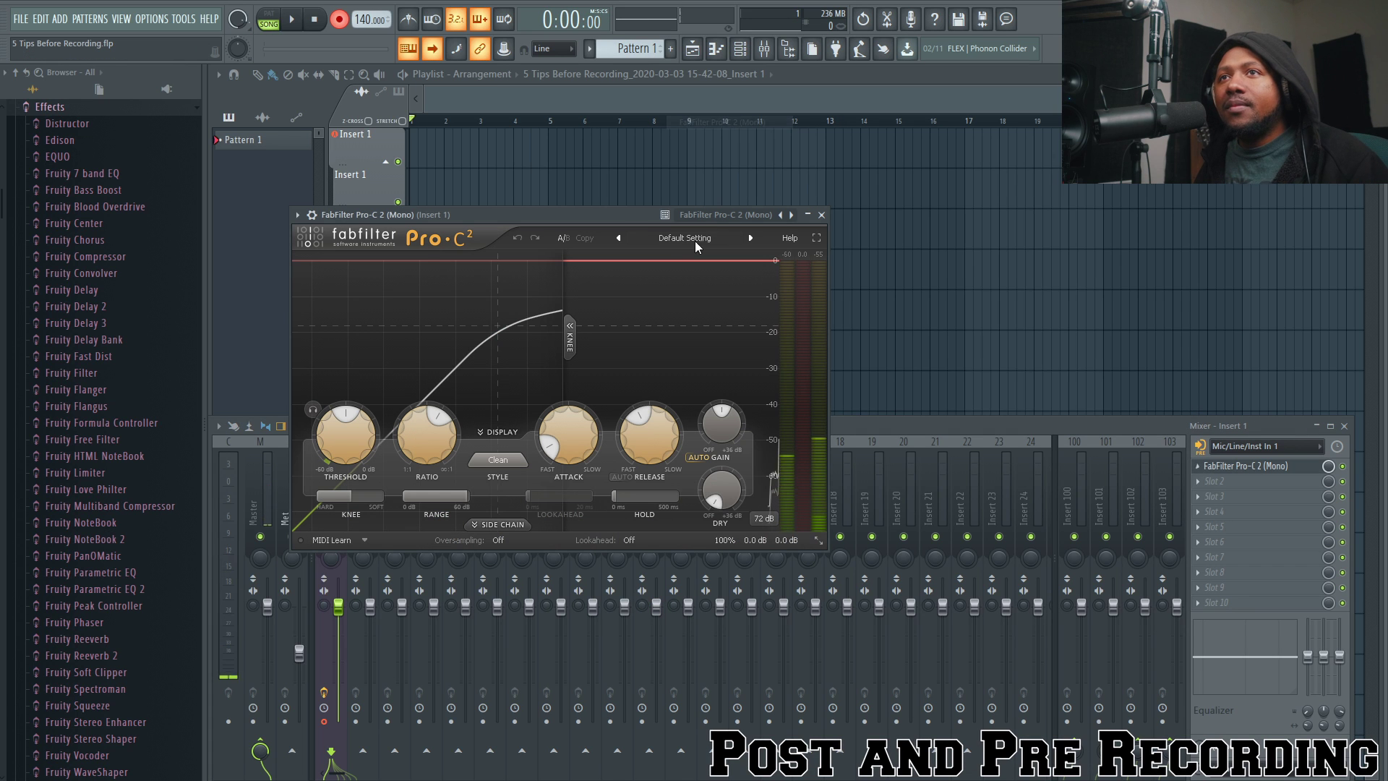
left_click(710, 237)
mouse_move(675, 266)
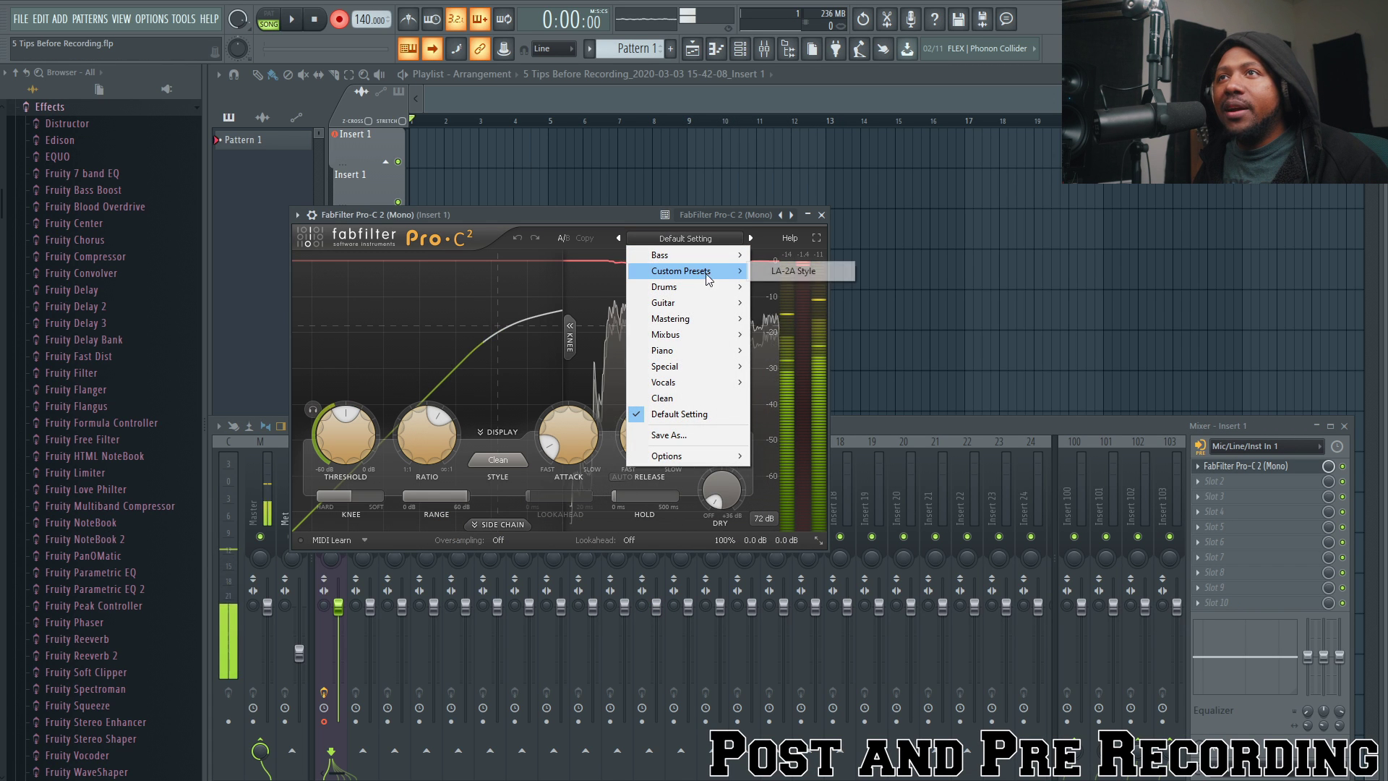
left_click(777, 268)
Reposition the Pro-C 2 window and lower the compressor's threshold to about -28.16 dB.
left_click_drag(613, 214, 700, 294)
left_click_drag(433, 514, 433, 553)
left_click_drag(812, 520, 795, 454)
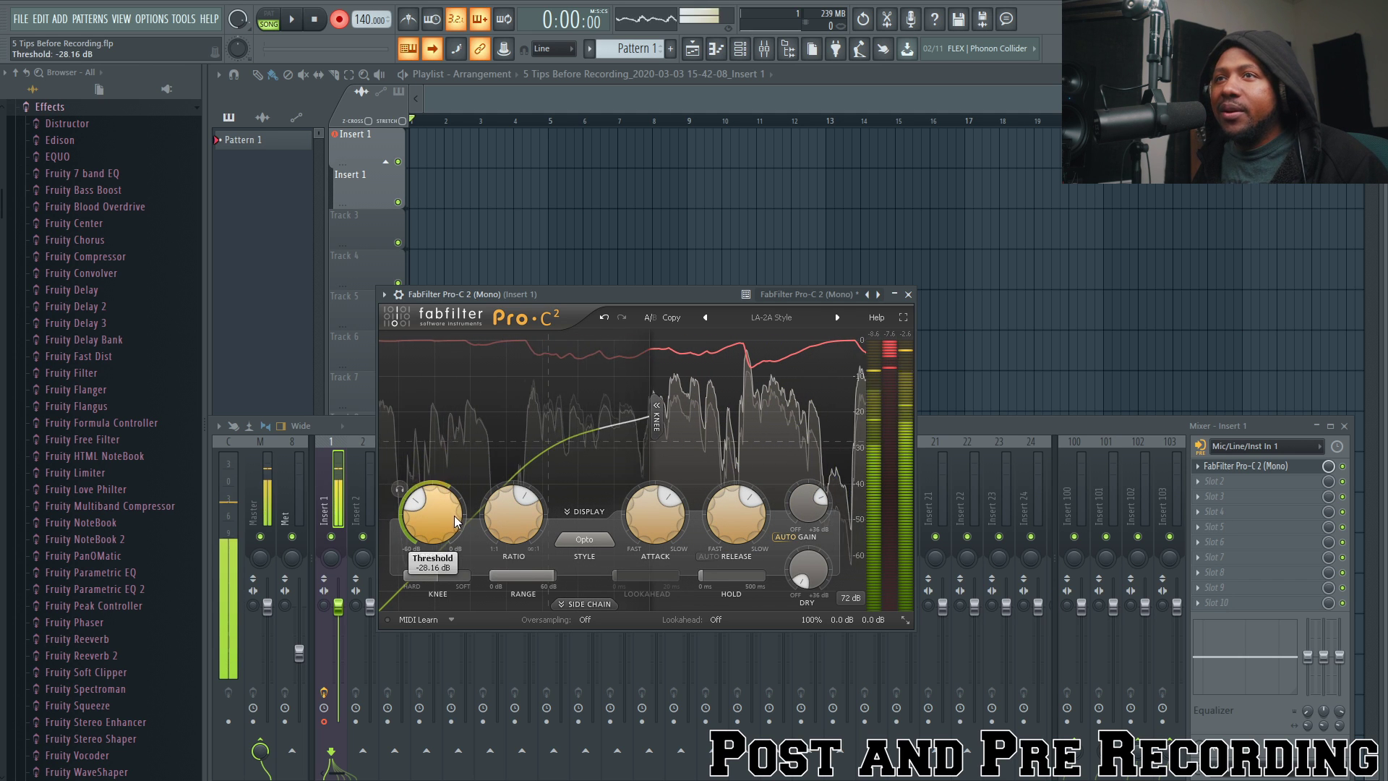
left_click(1184, 450)
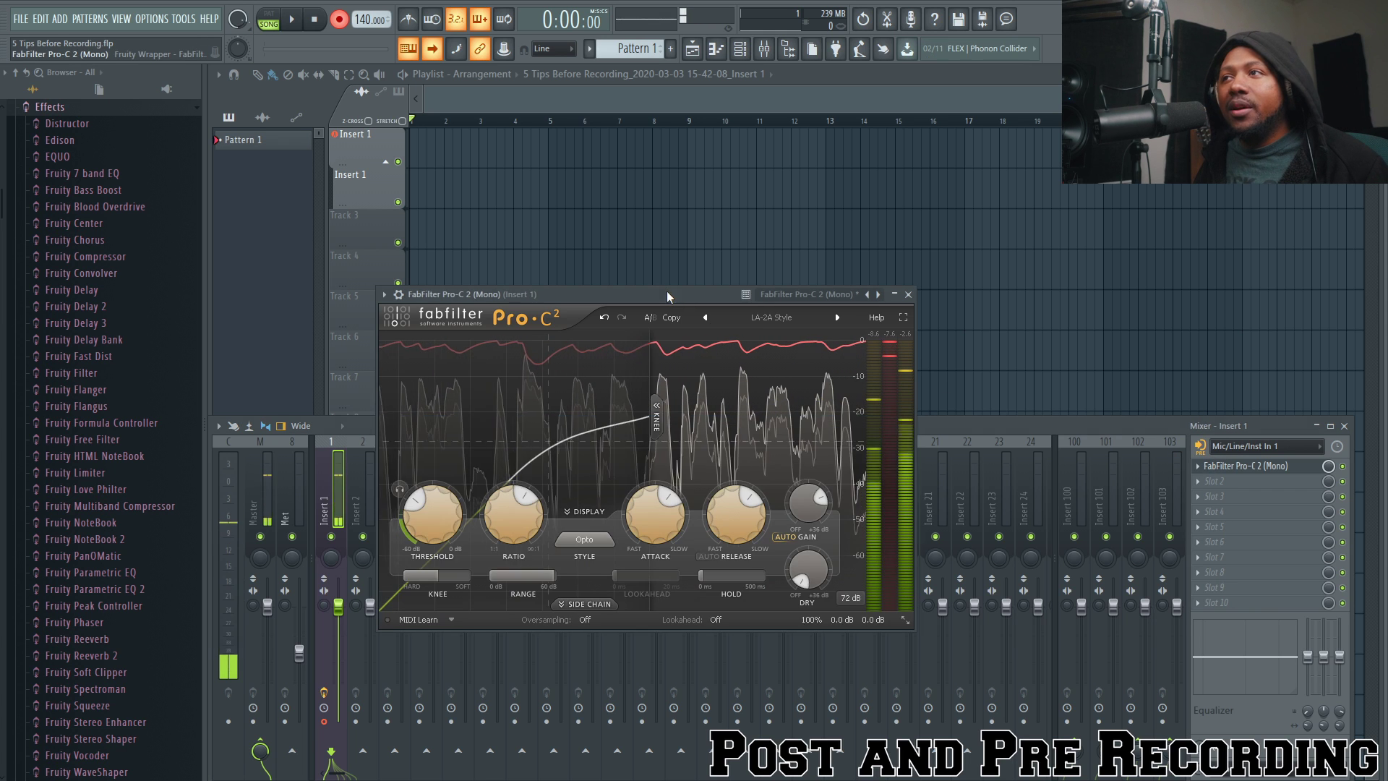
left_click(667, 291)
Load the Little Plate reverb into Insert 1's second effect slot and move its window over the mixer.
left_click(1221, 481)
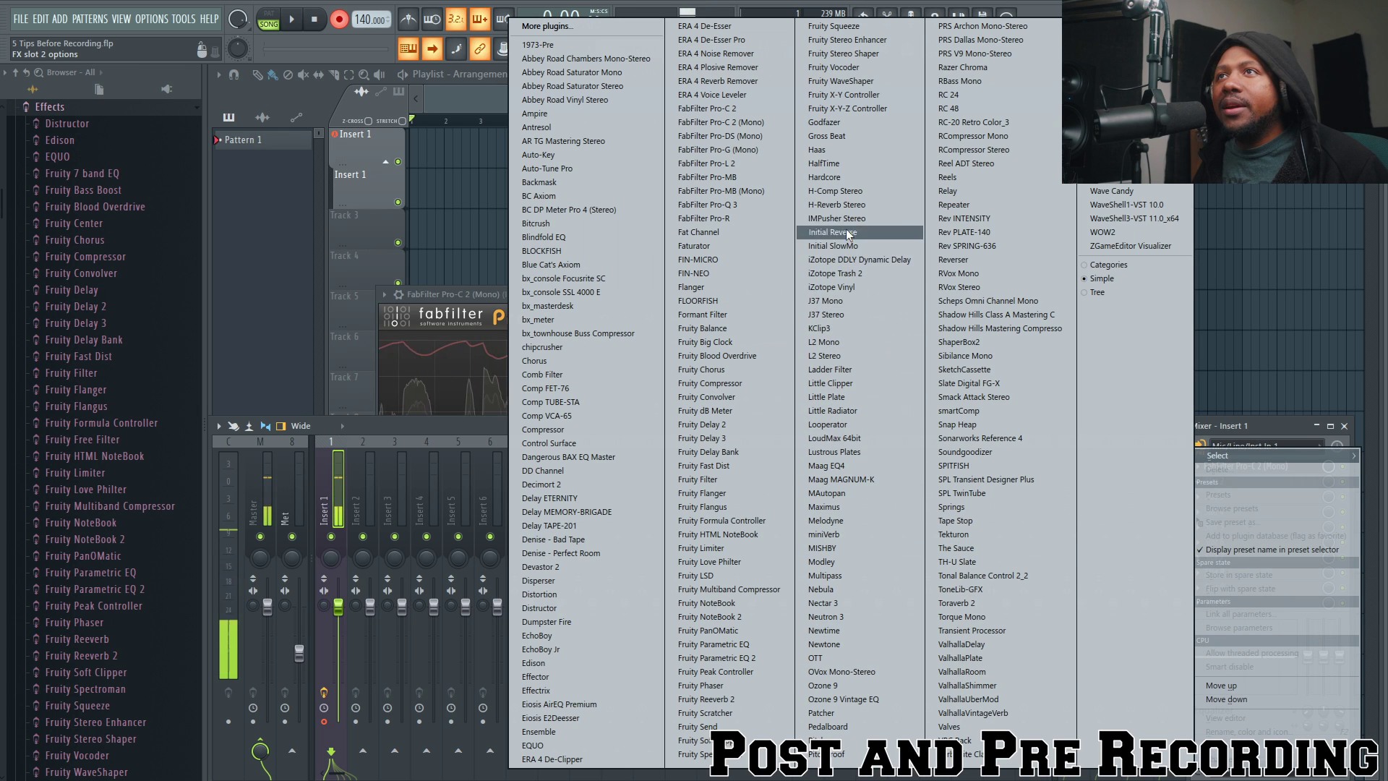
left_click(831, 399)
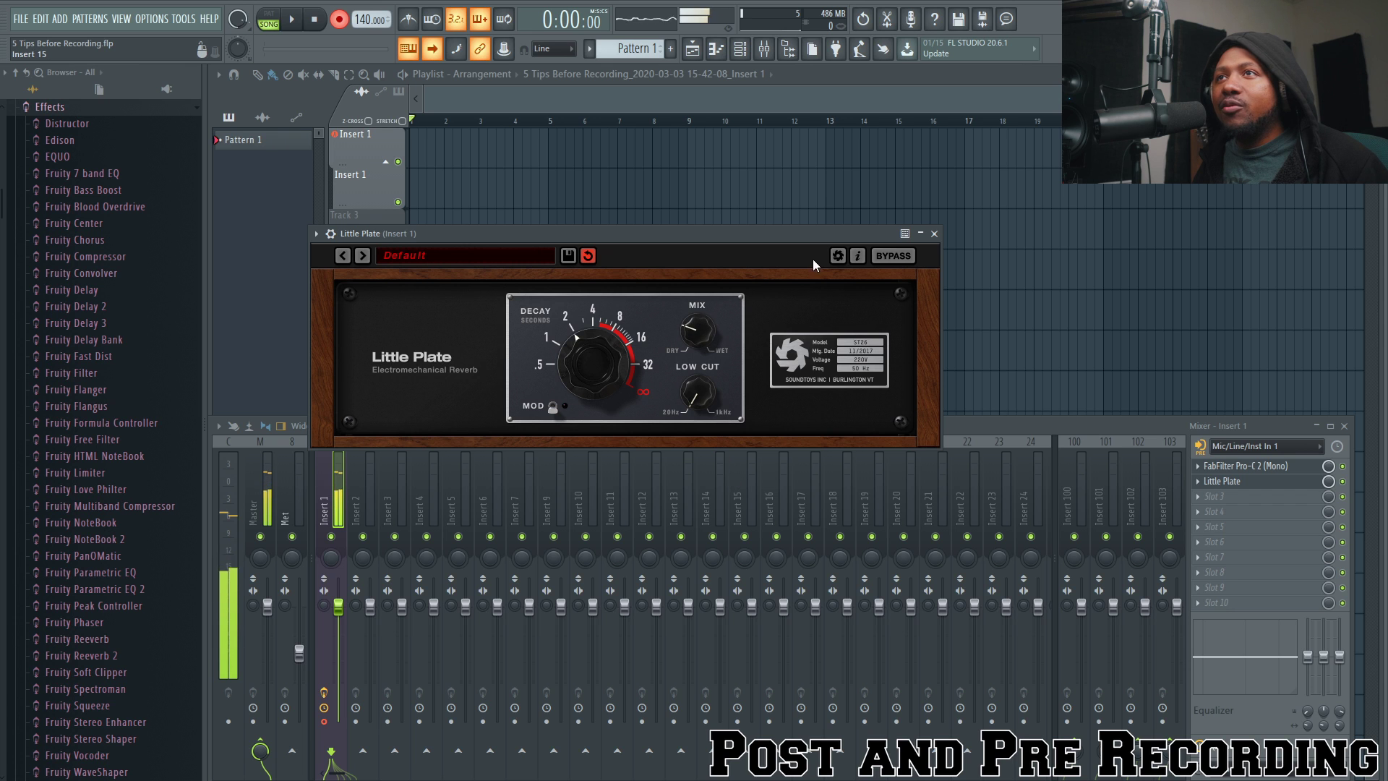
left_click_drag(818, 250, 1035, 474)
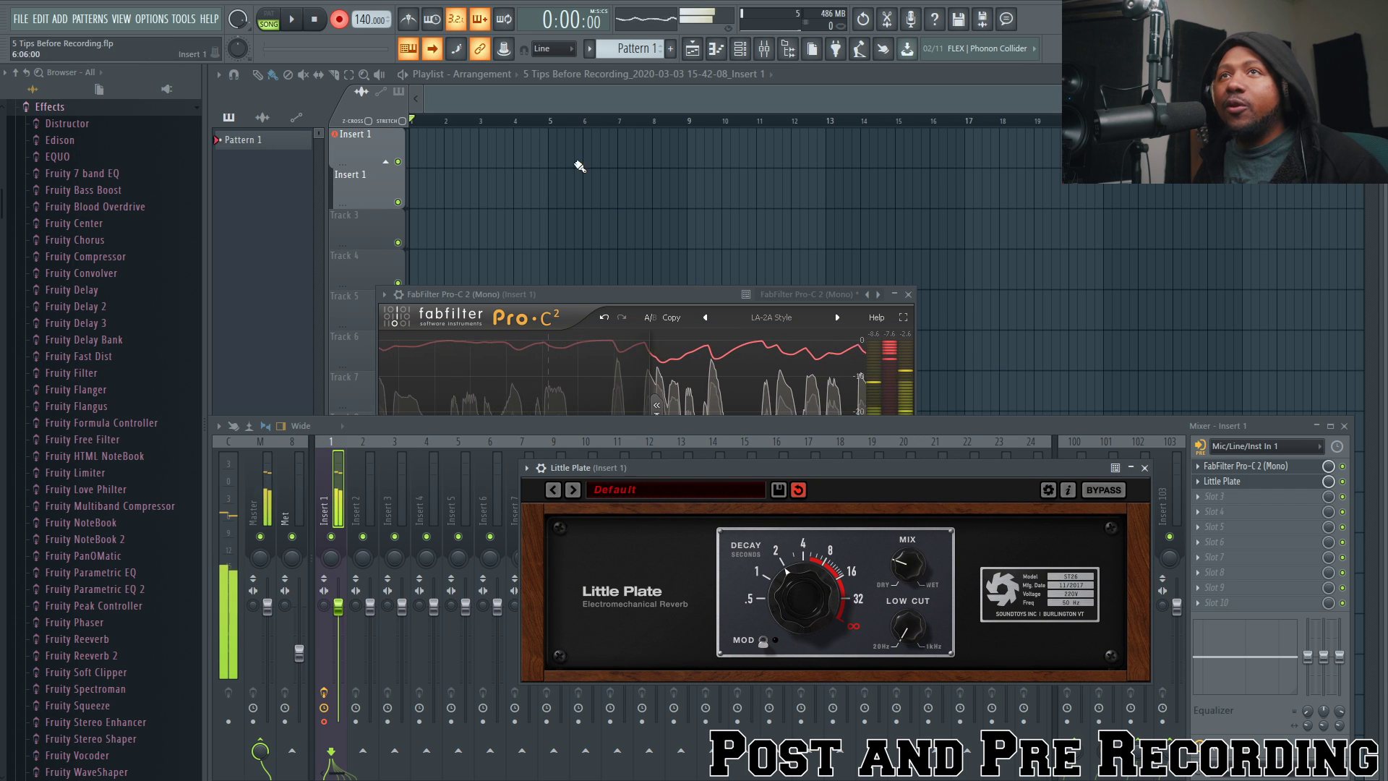
Record a take of about three and a half bars on the Insert 1 playlist track from the song start, then stop.
left_click(292, 19)
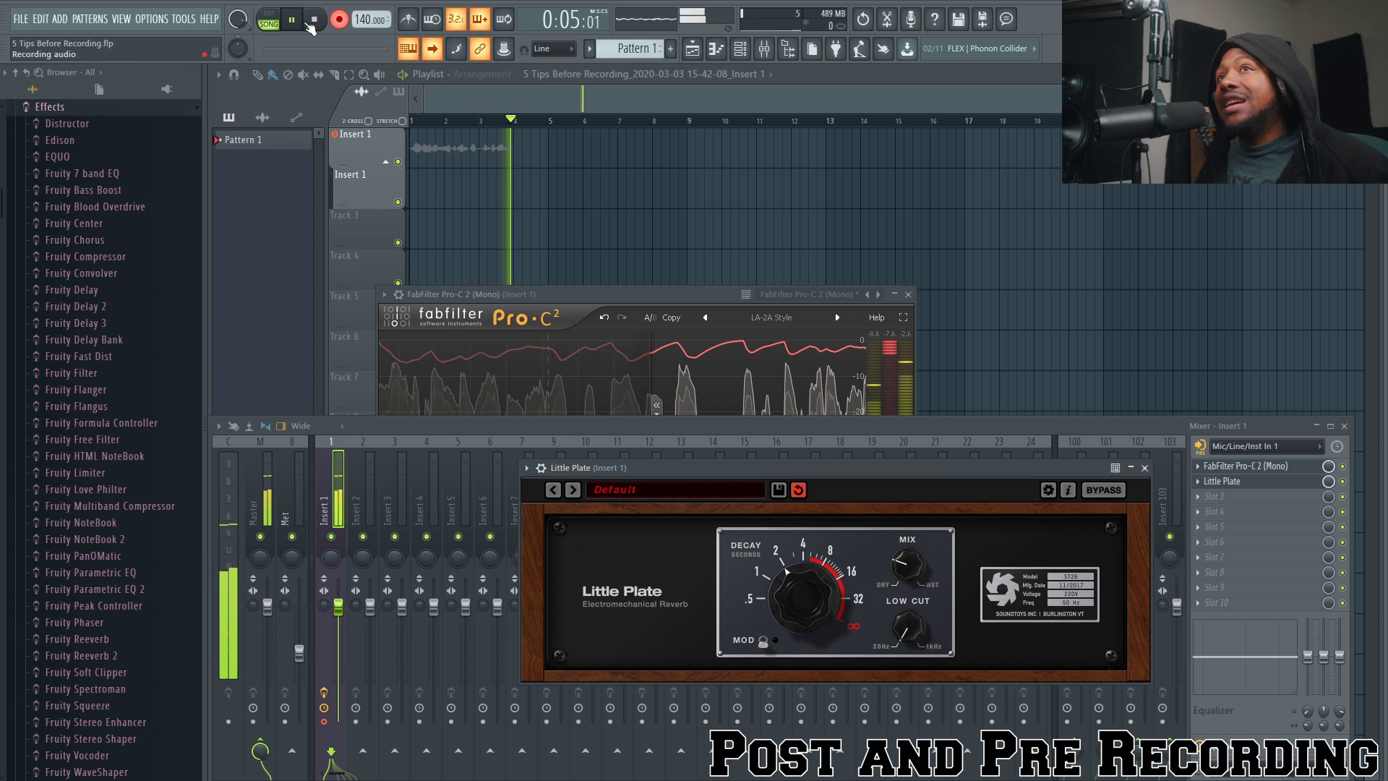
left_click(314, 21)
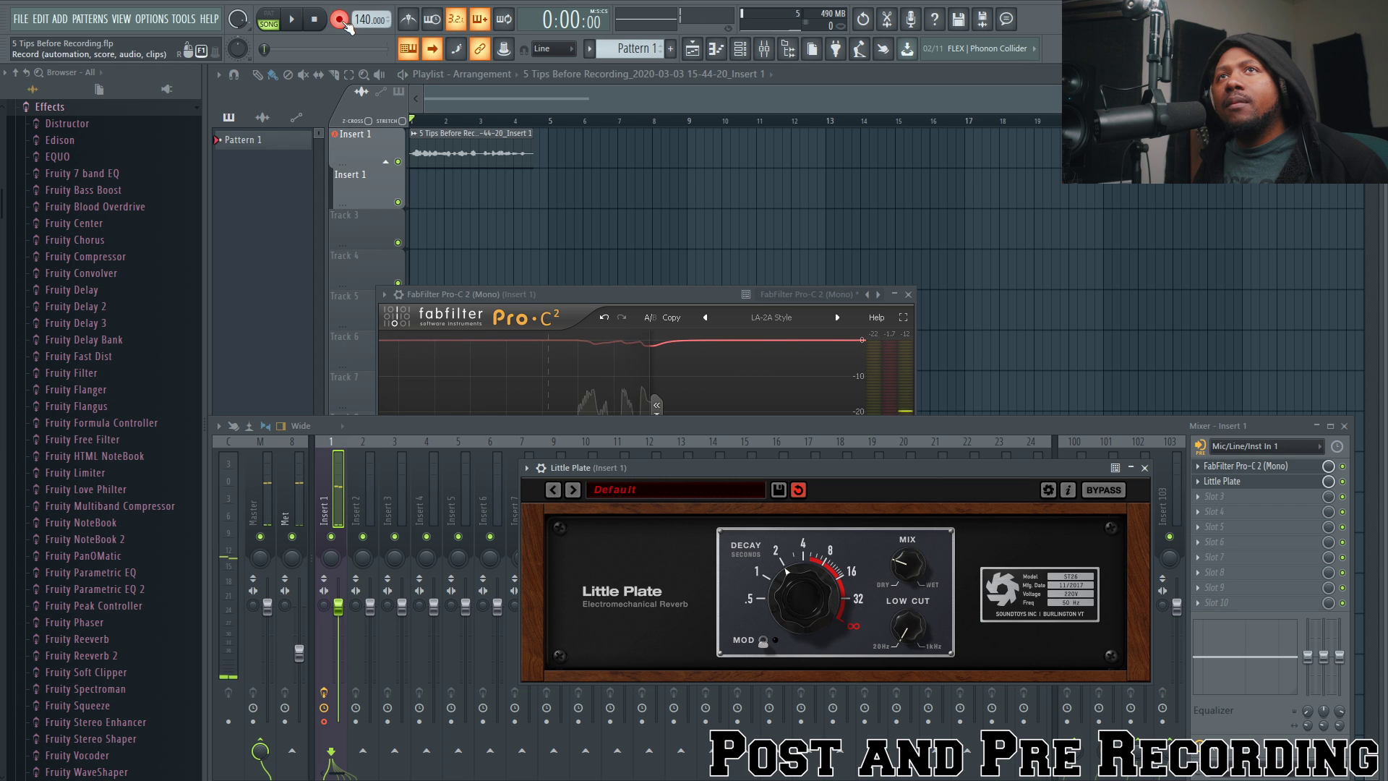
Play back the recorded Insert 1 take from the start, stop it, and play it again.
left_click(298, 26)
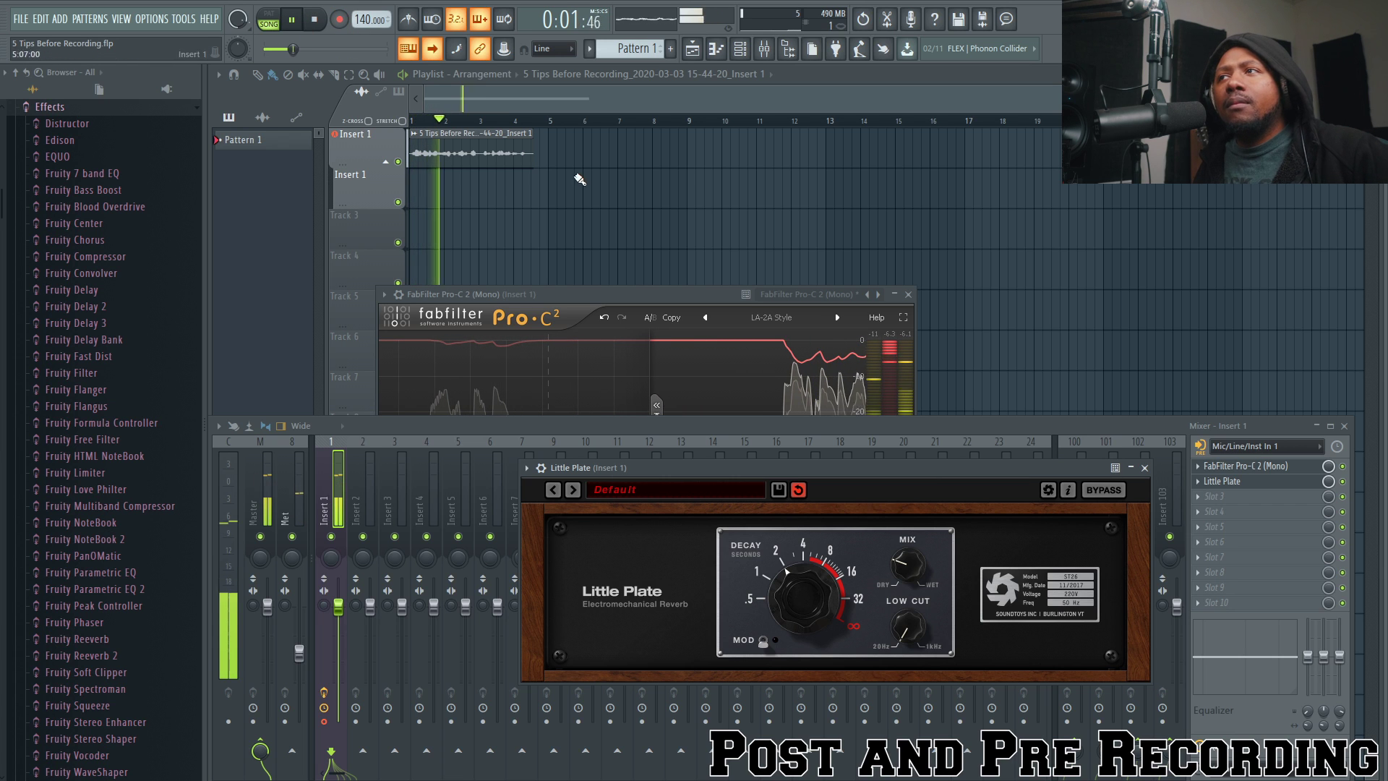
key("space")
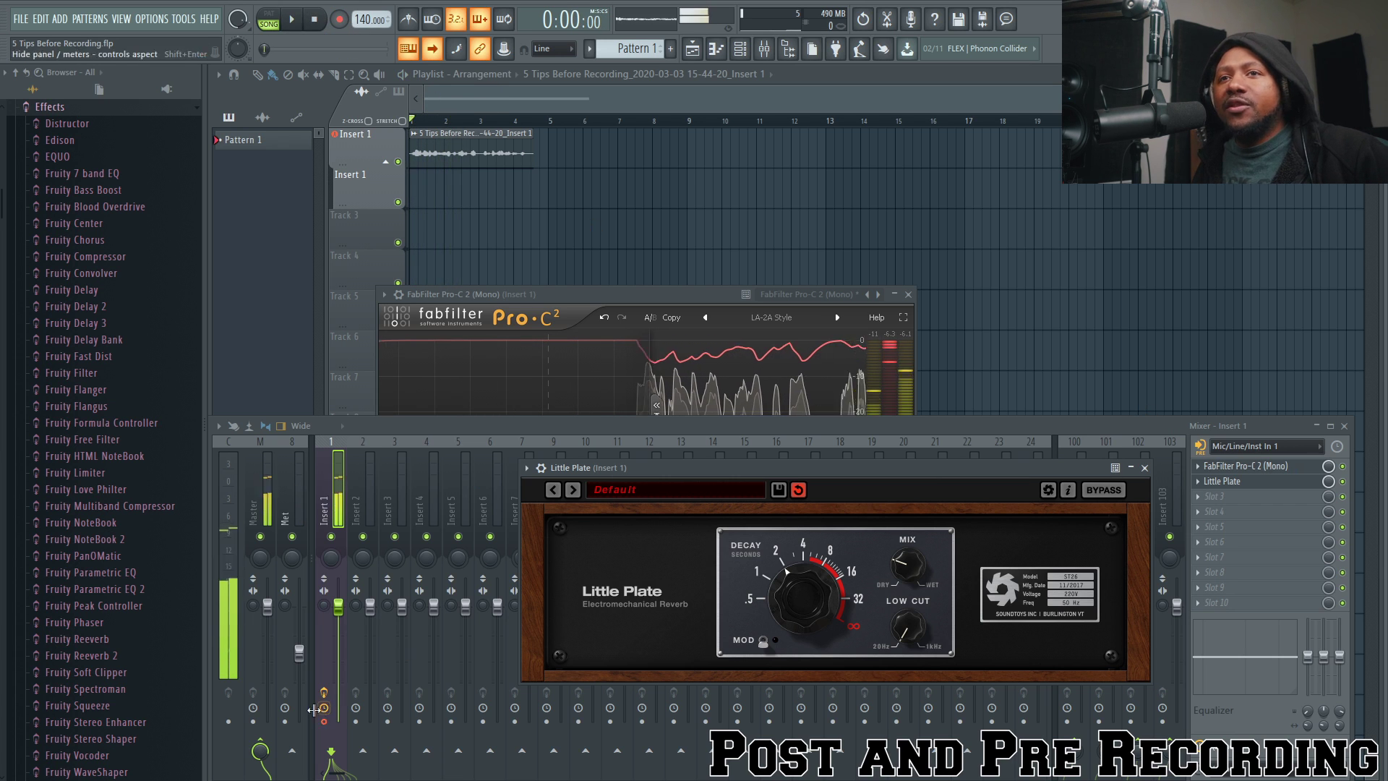
left_click(296, 21)
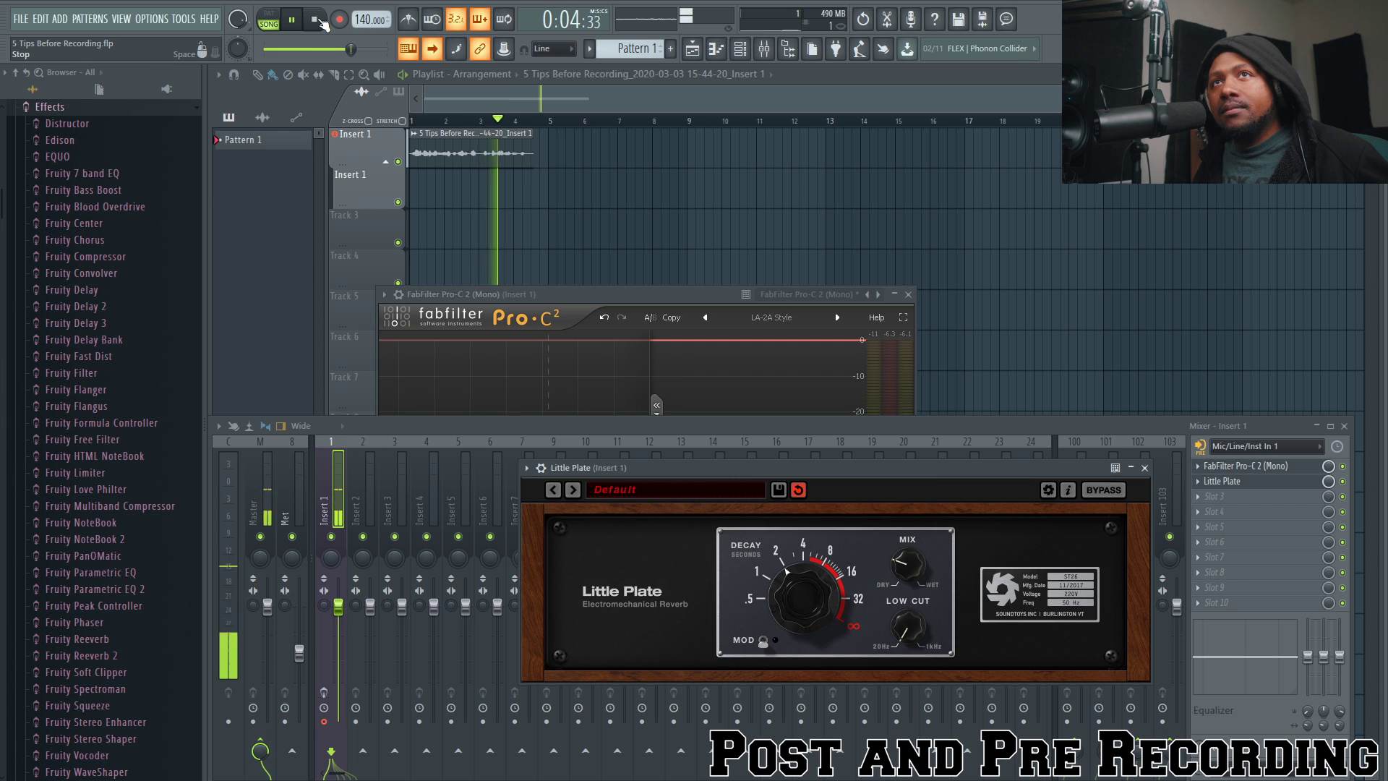
Stop the playback, clear the effect windows from view, and delete the Insert 1 take from the playlist.
left_click(321, 21)
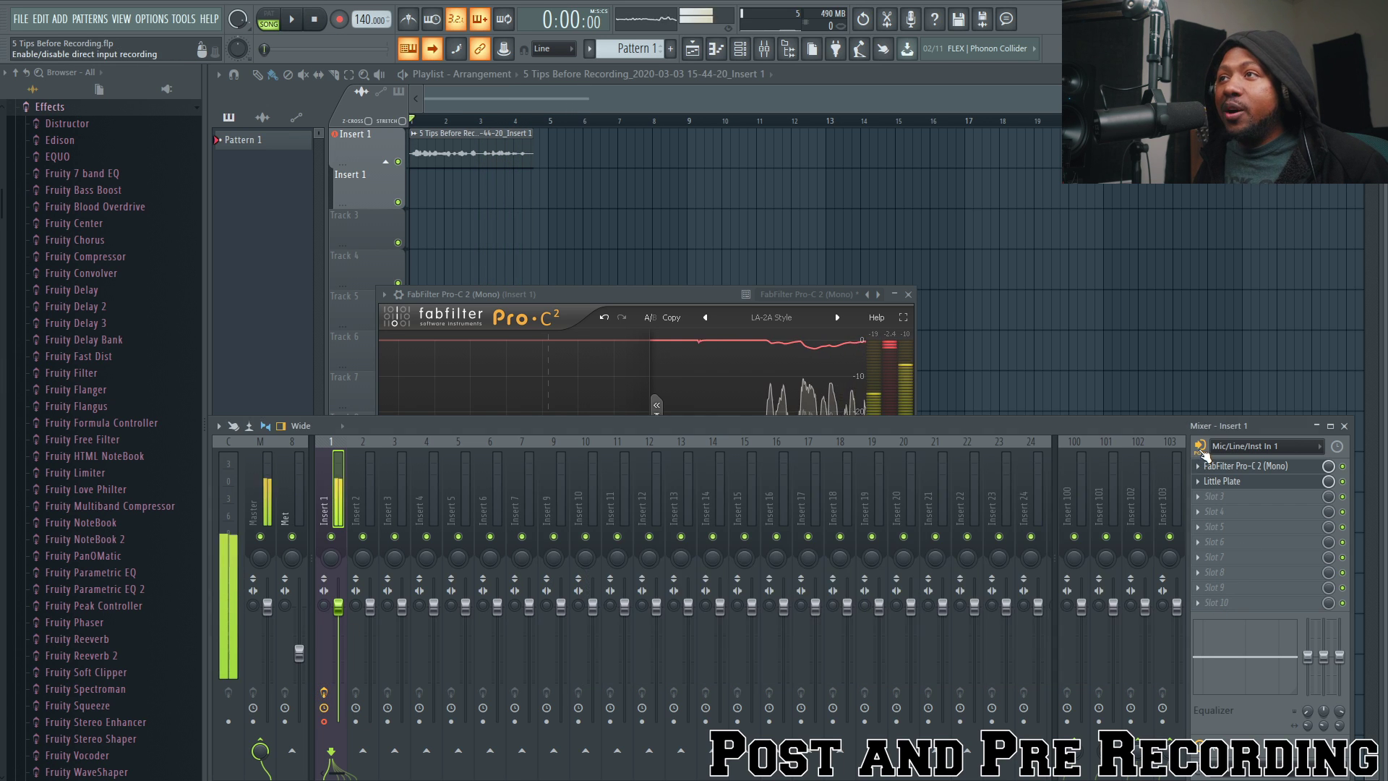
key("Escape")
key("F12")
right_click(436, 162)
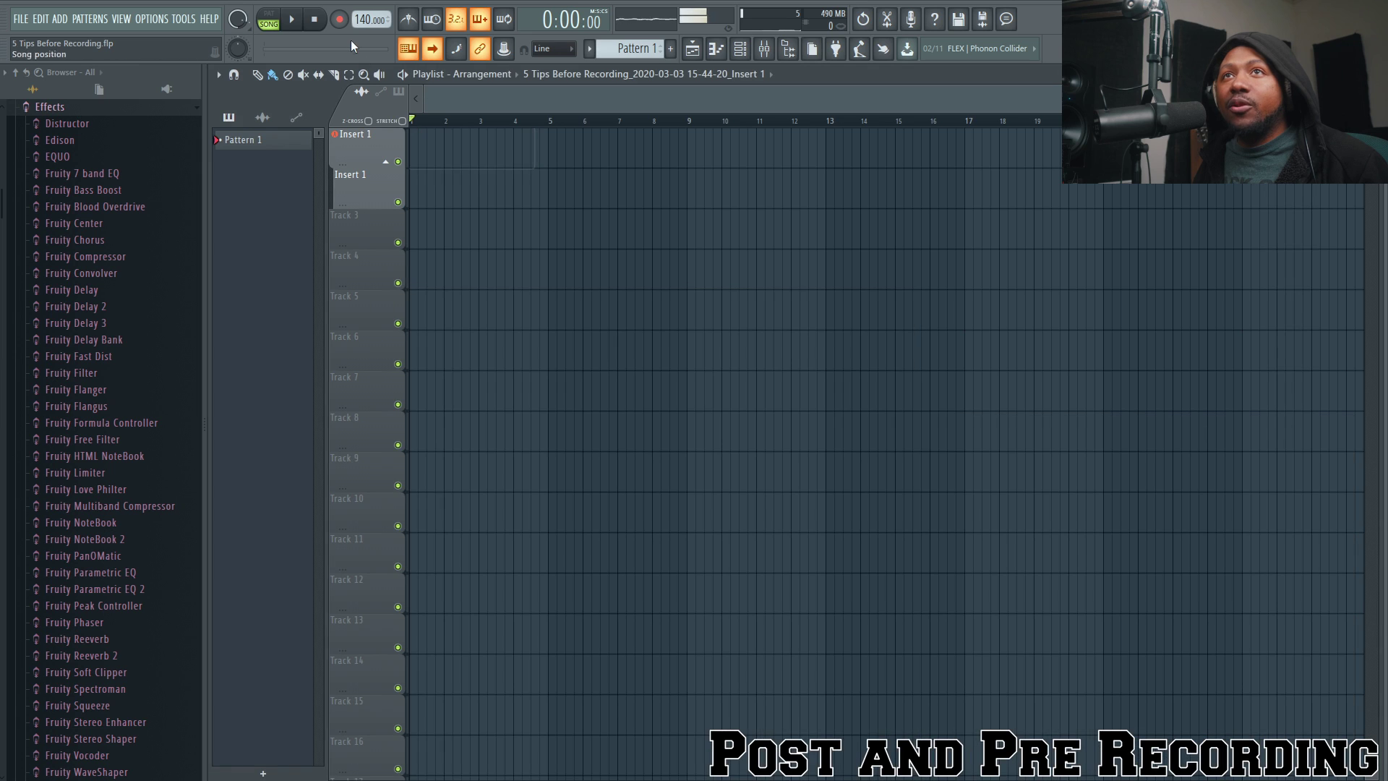
Record a new take of about four bars on the Insert 1 playlist track from the song start, stop, and show the mixer.
left_click(294, 20)
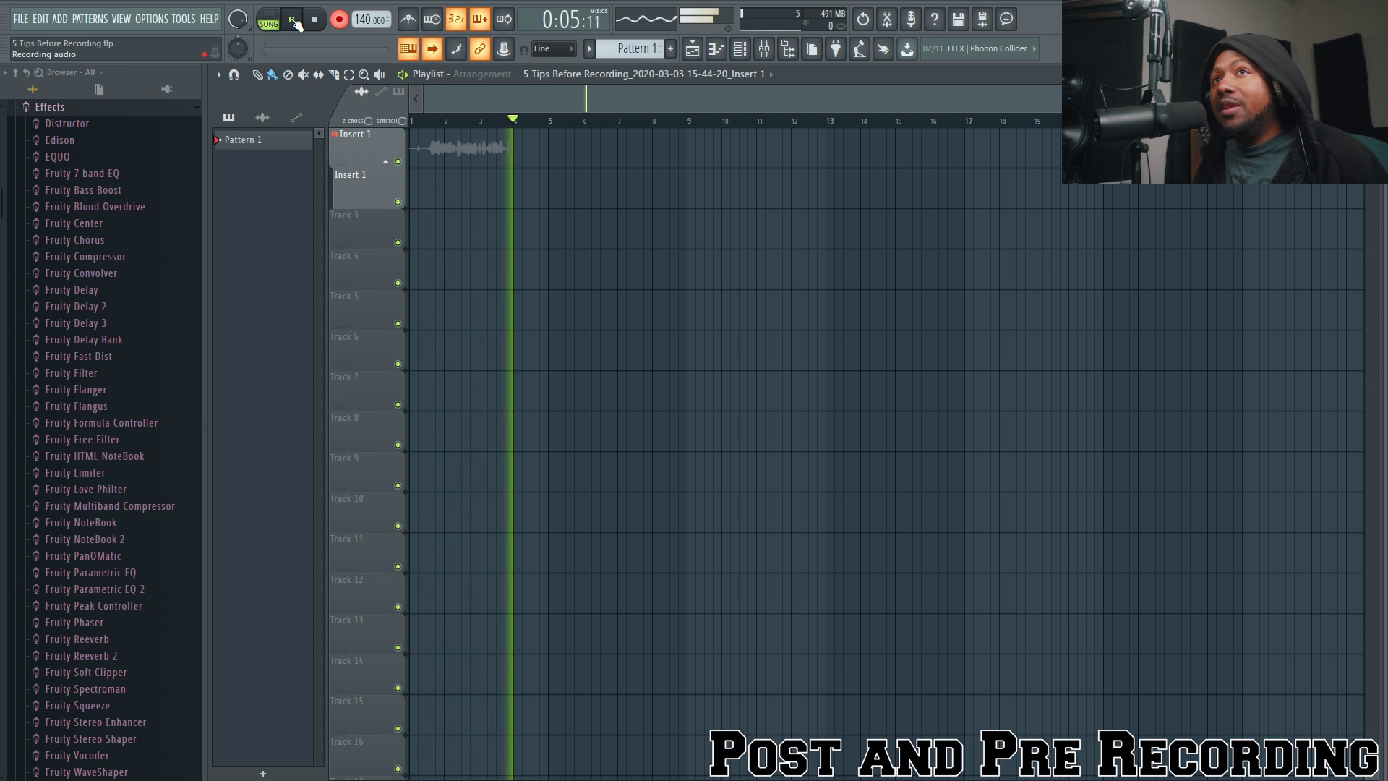
left_click(313, 21)
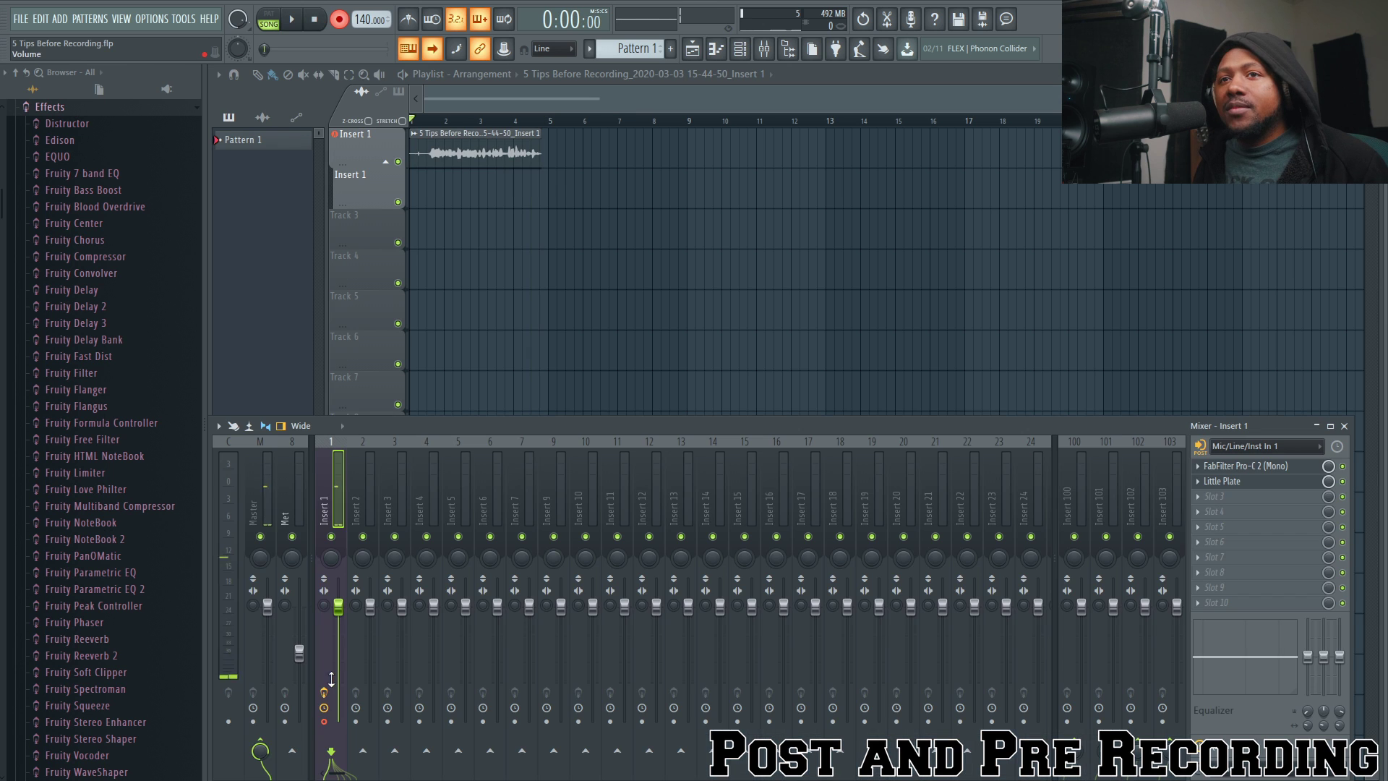
key("F9")
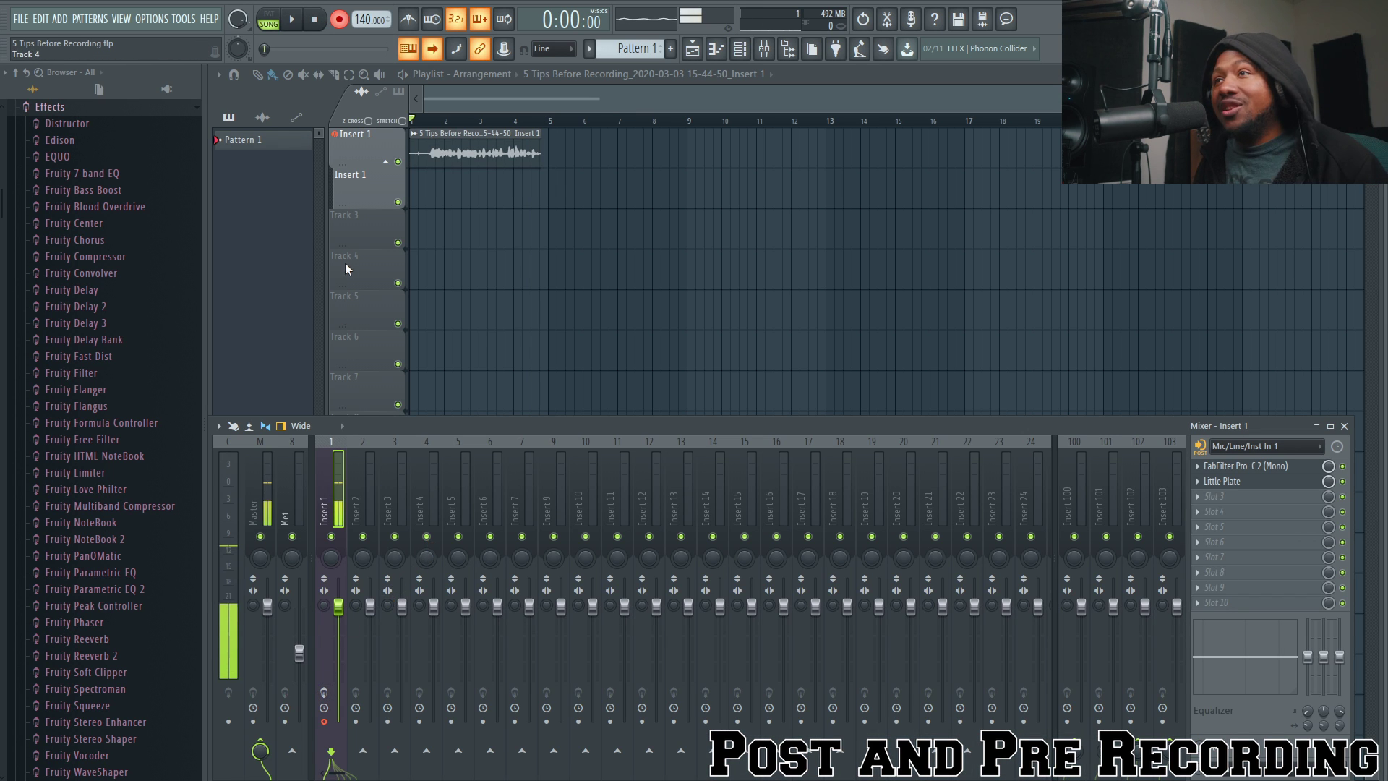
Play back the new Insert 1 take from the song start and stop it before bar 4.
left_click(293, 21)
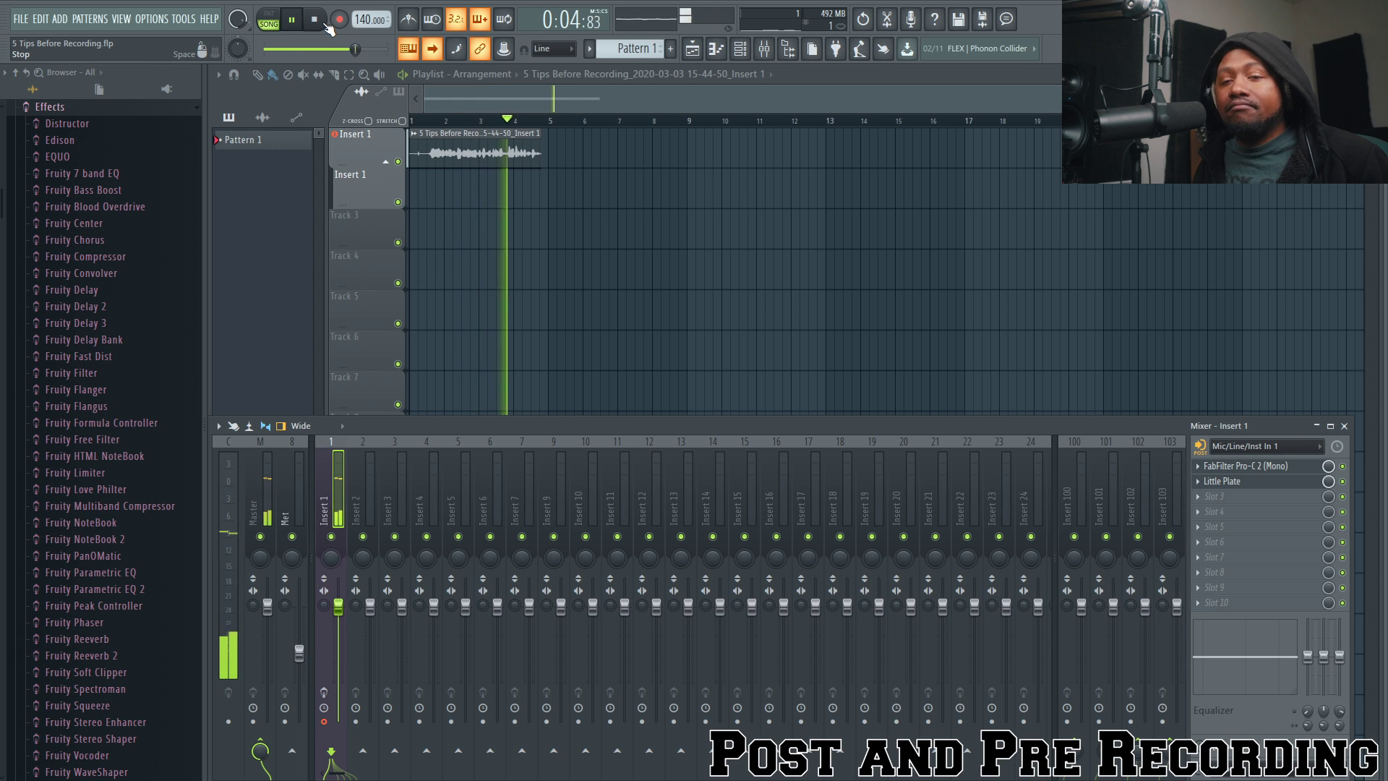
left_click(327, 26)
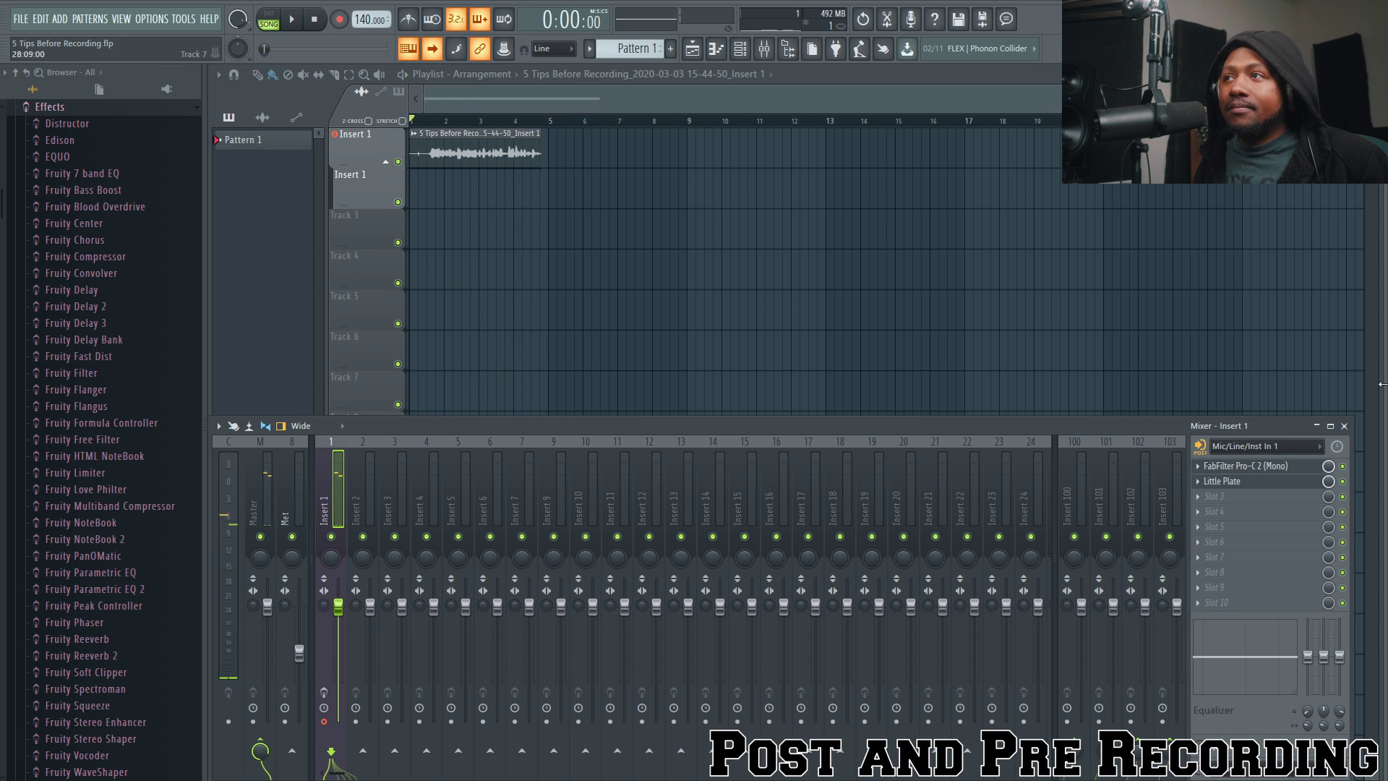
left_click(946, 245)
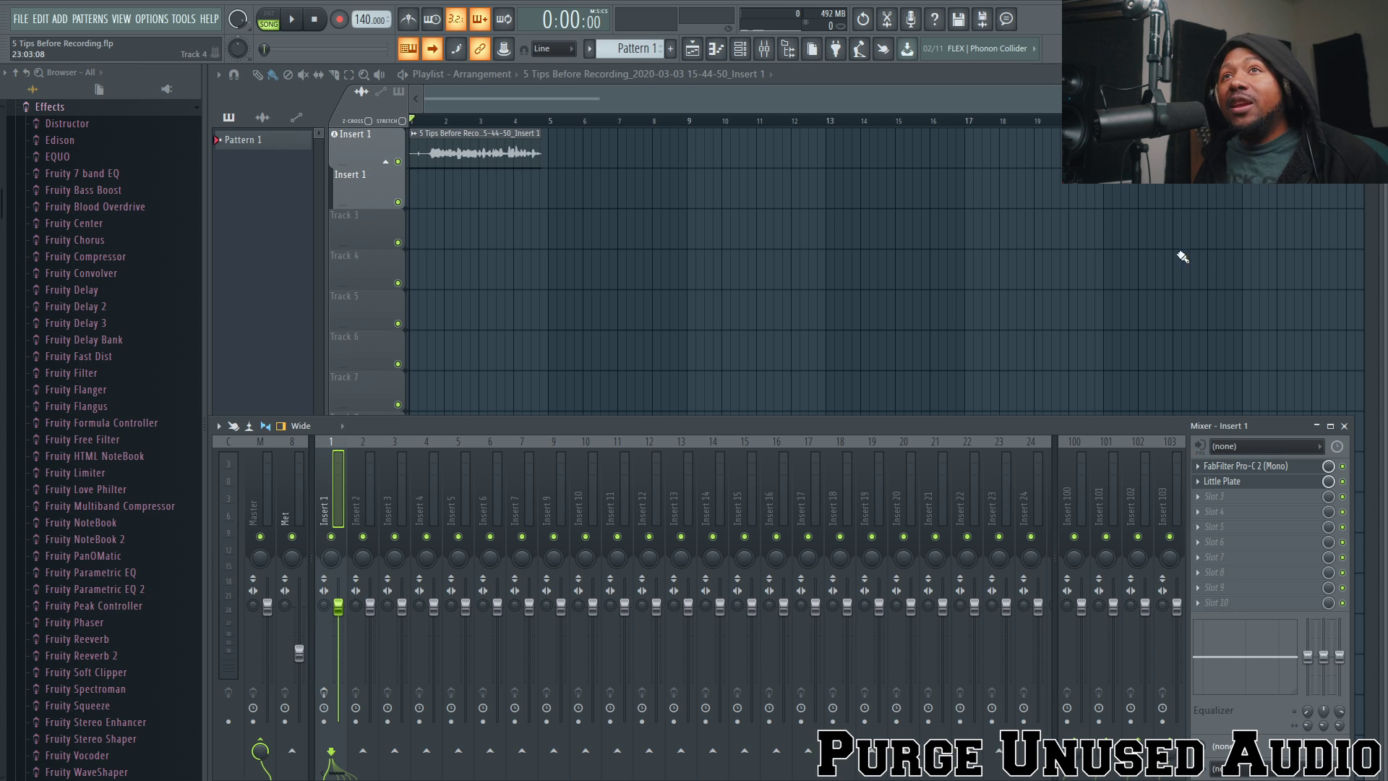
Delete the take from the playlist and put the newest recording from the picker's audio clips back at bar 1 of Insert 1.
key("F9")
right_click(531, 160)
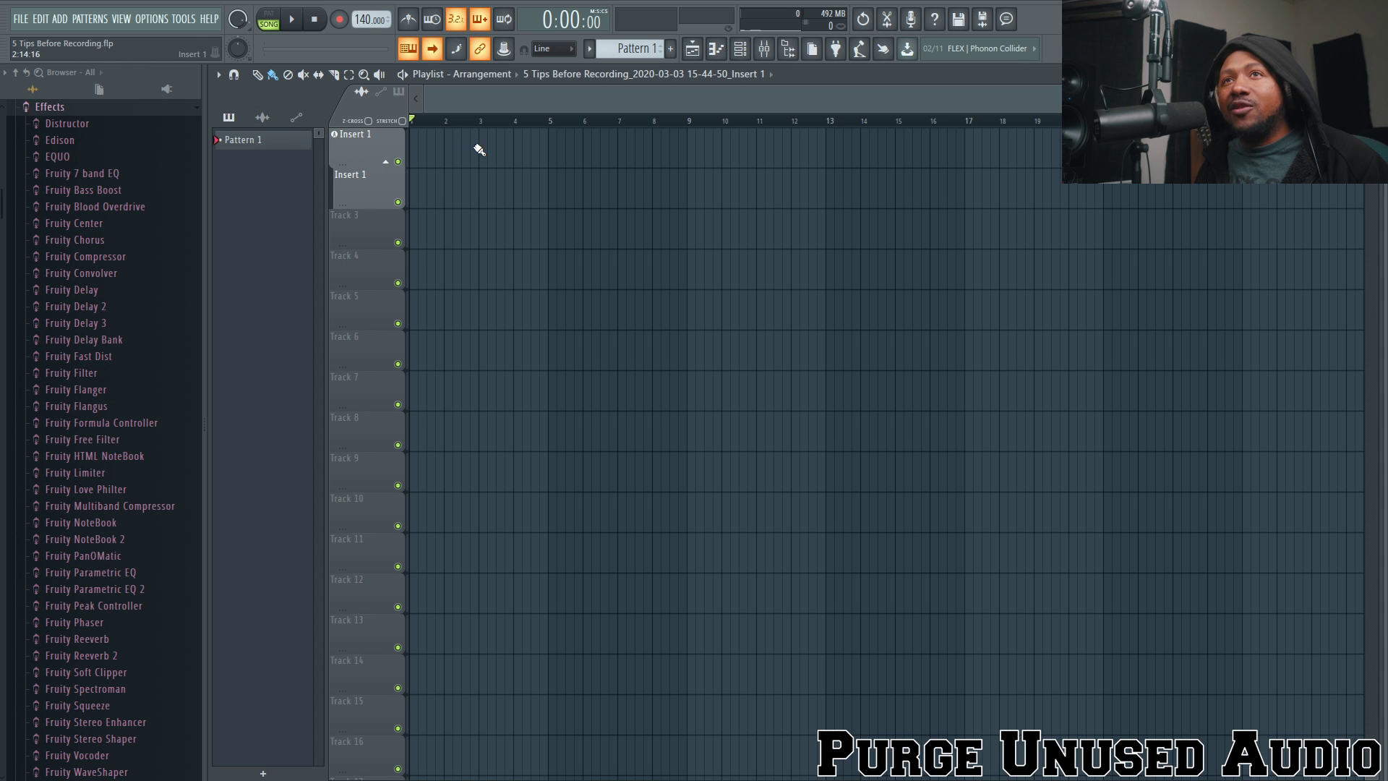
left_click(246, 139)
left_click(262, 117)
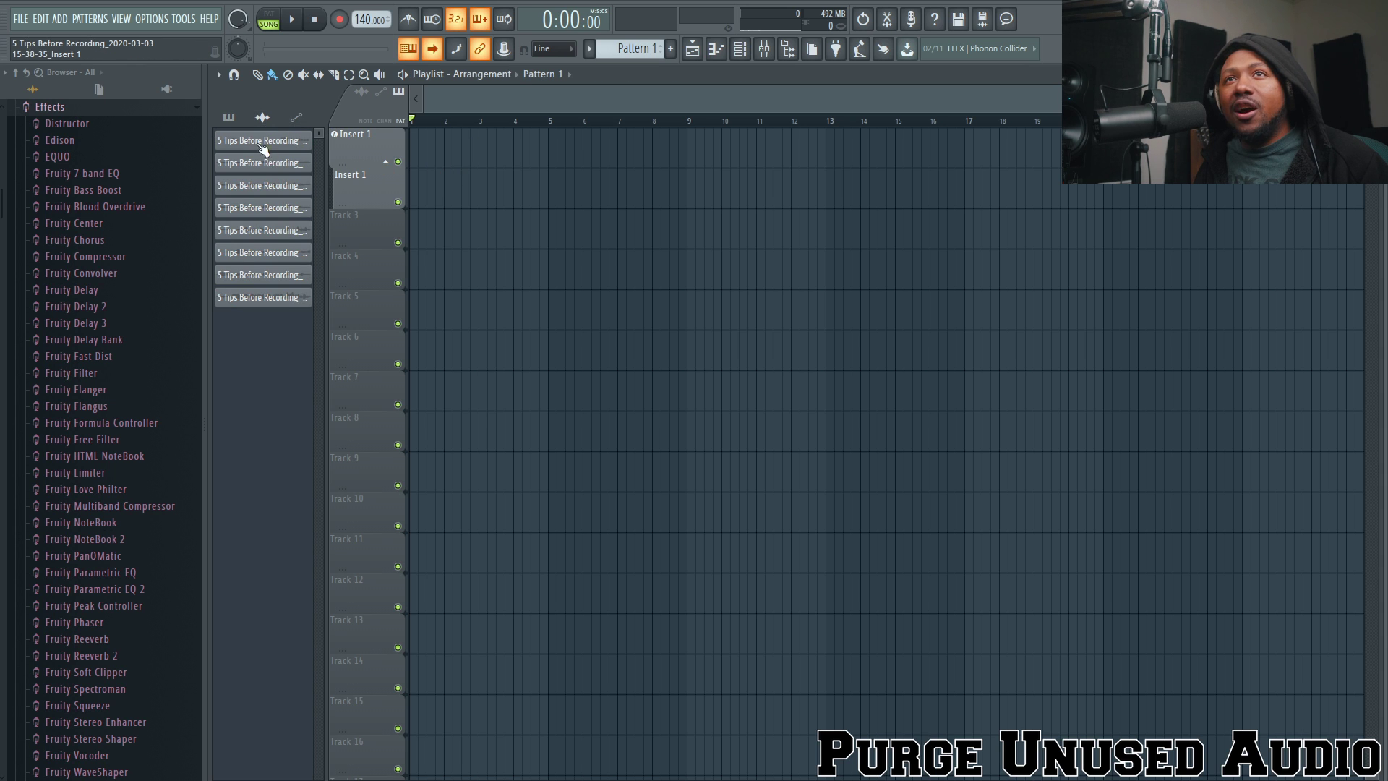
left_click_drag(294, 301, 430, 148)
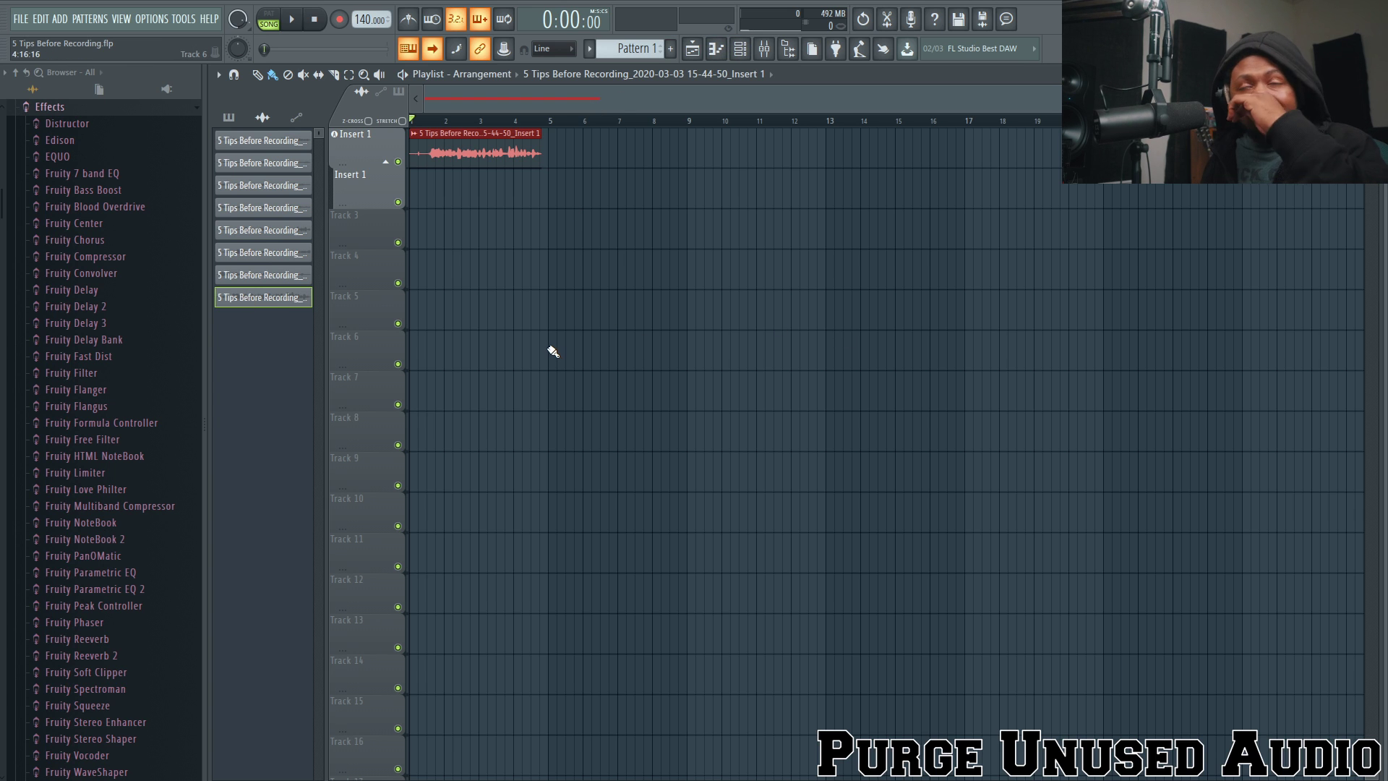
Run the macro that purges unused audio clips from the project.
left_click(183, 20)
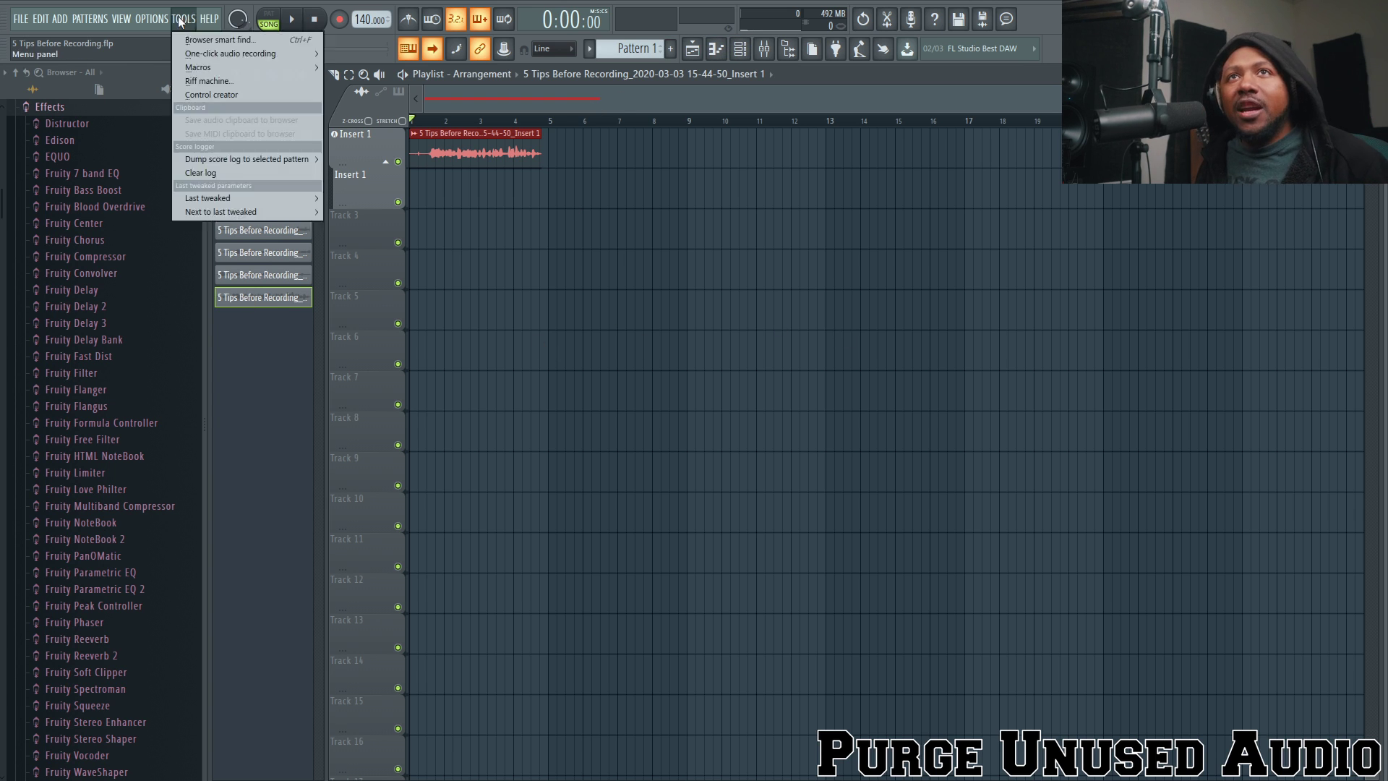
mouse_move(198, 68)
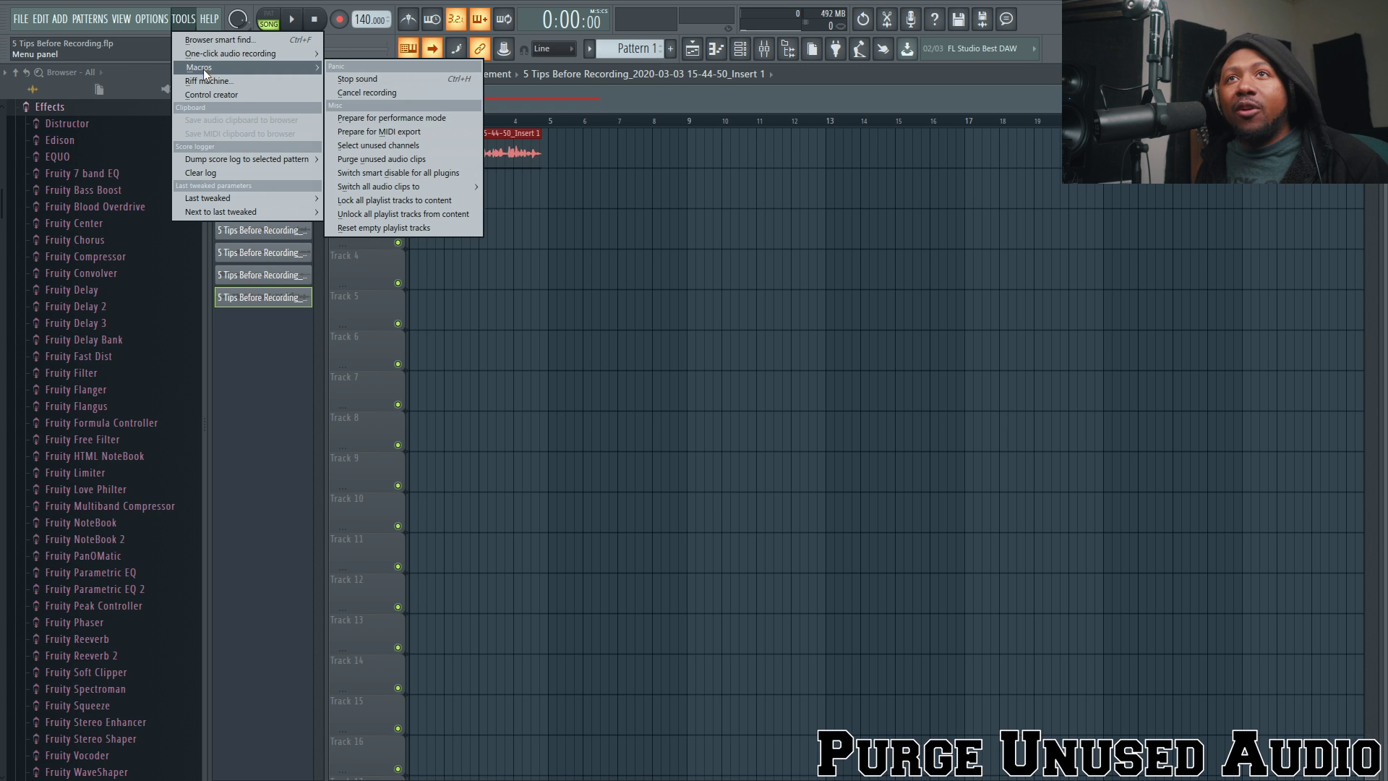
left_click(393, 160)
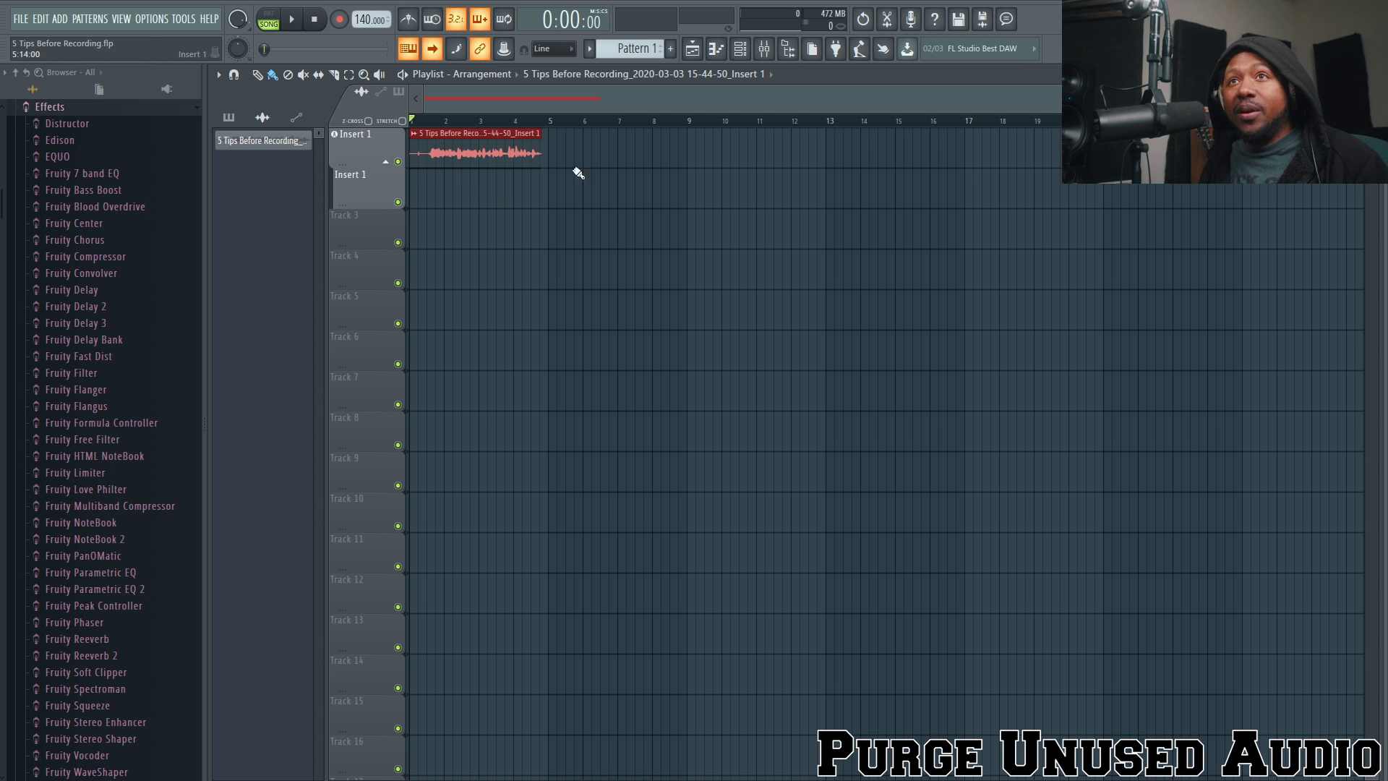
Delete the remaining Insert 1 clip from the playlist and purge the unused audio clips again.
right_click(521, 152)
left_click(191, 15)
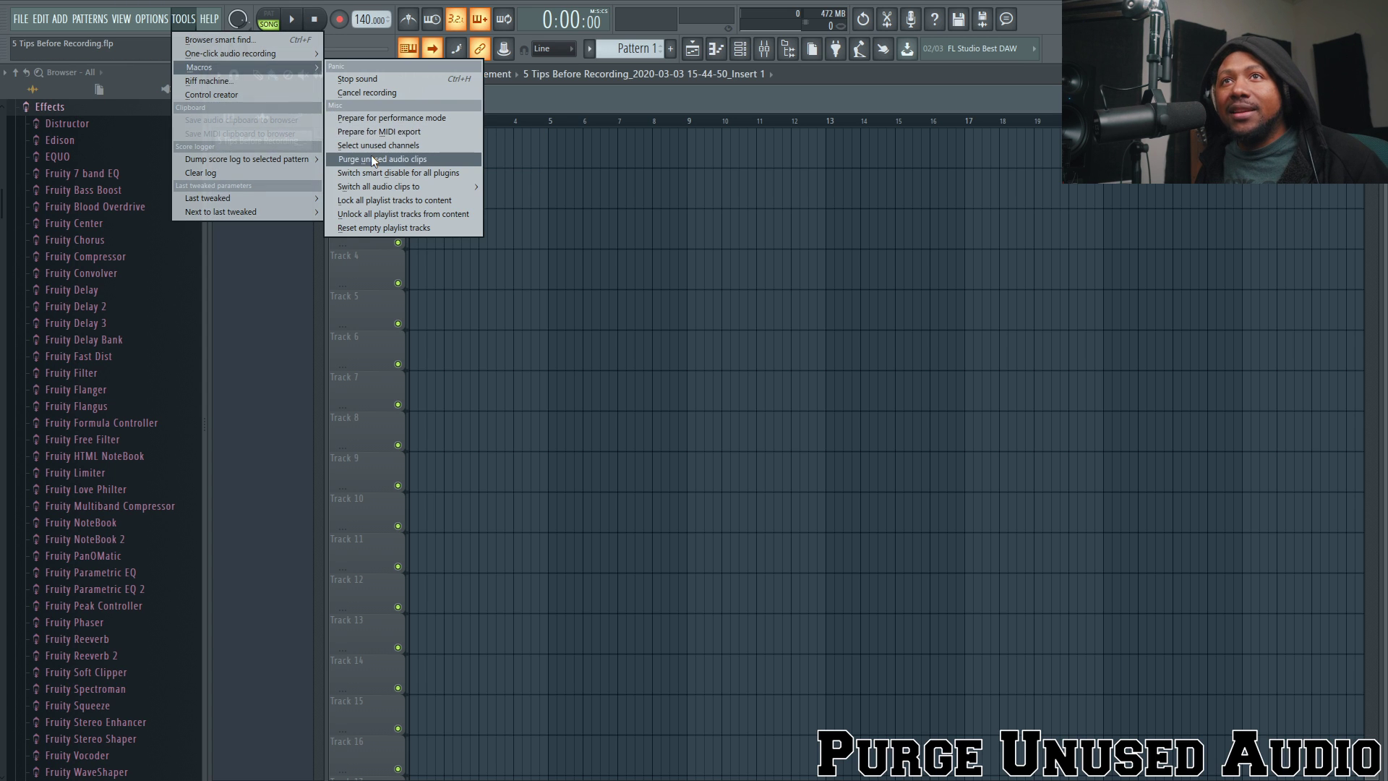
left_click(374, 159)
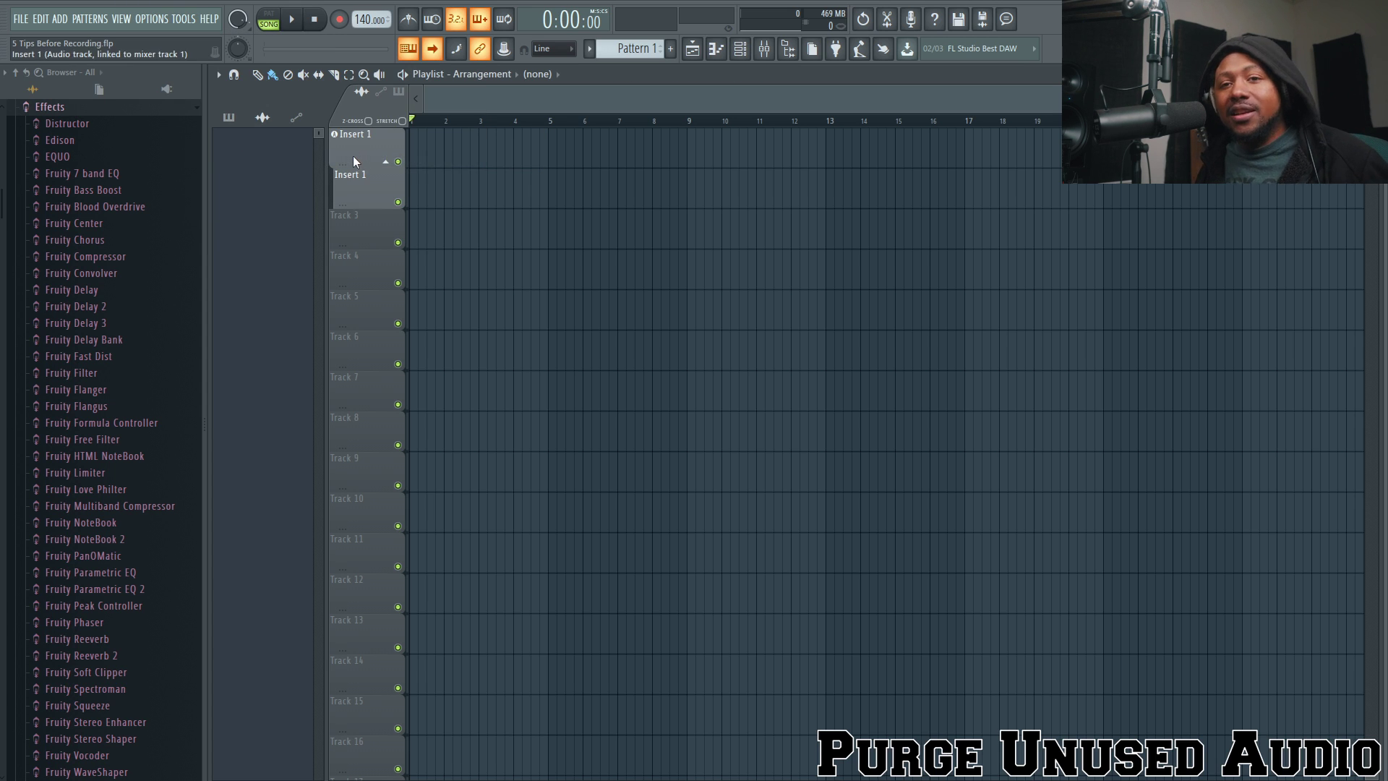